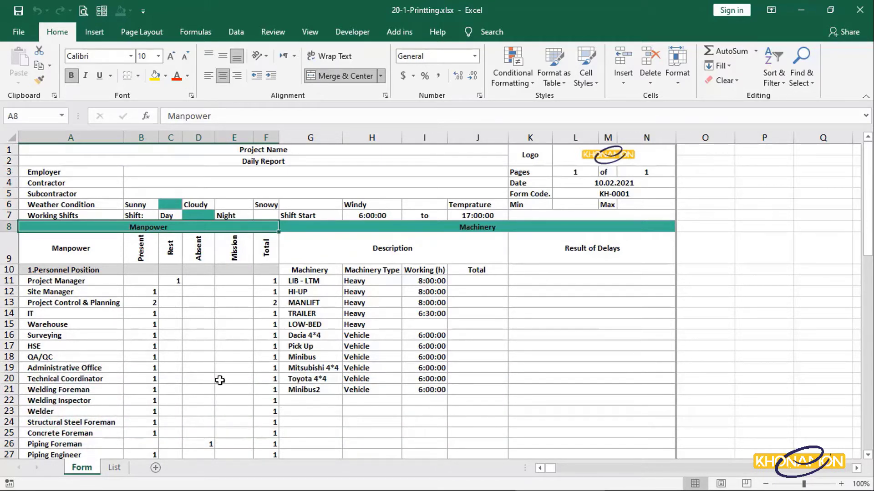
Set the font of the entire Form sheet to Calibri.
{"action": "left_click", "coordinate": [10, 137]}
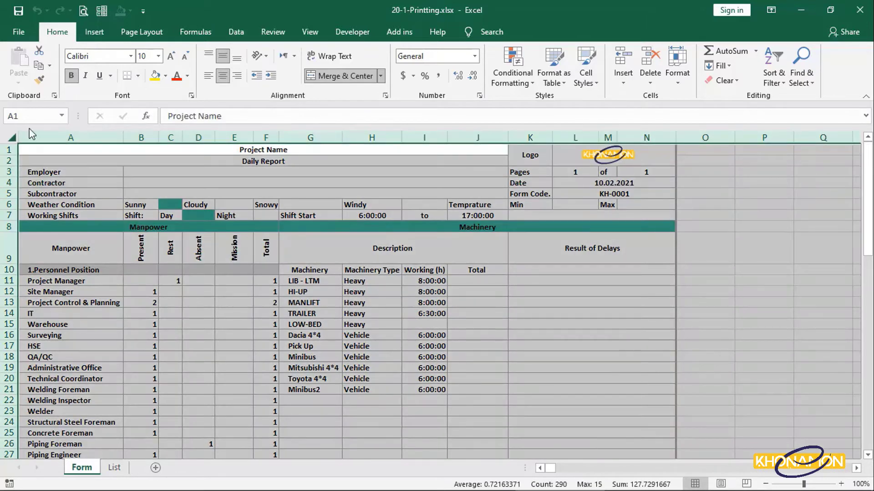
{"action": "left_click", "coordinate": [130, 56]}
{"action": "left_click", "coordinate": [111, 102]}
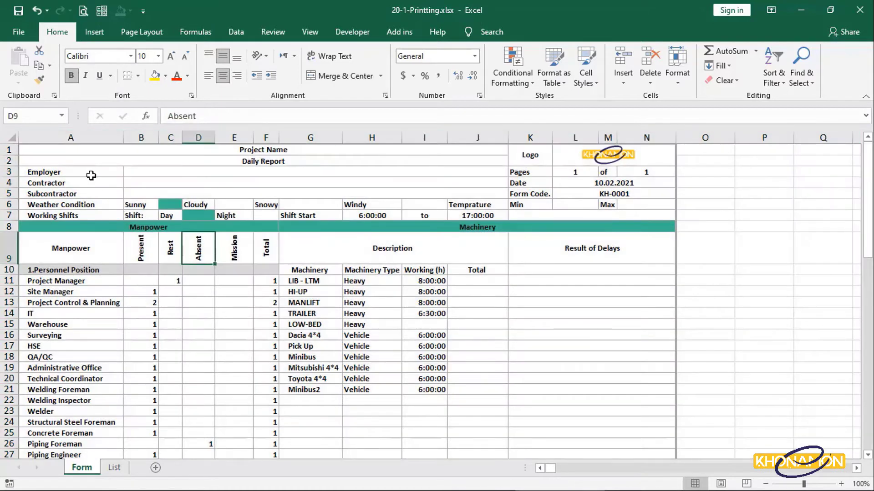
Try enlarging the font of the Employer label in A3 by two sizes and reduce it back to 10.
{"action": "left_click", "coordinate": [91, 175]}
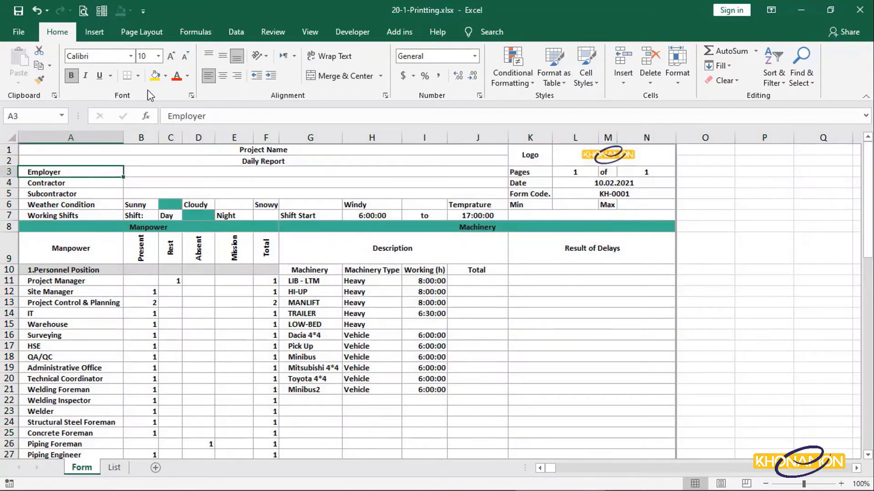
{"action": "left_click", "coordinate": [171, 56]}
{"action": "left_click", "coordinate": [172, 56]}
{"action": "left_click", "coordinate": [186, 57]}
{"action": "left_click", "coordinate": [185, 56]}
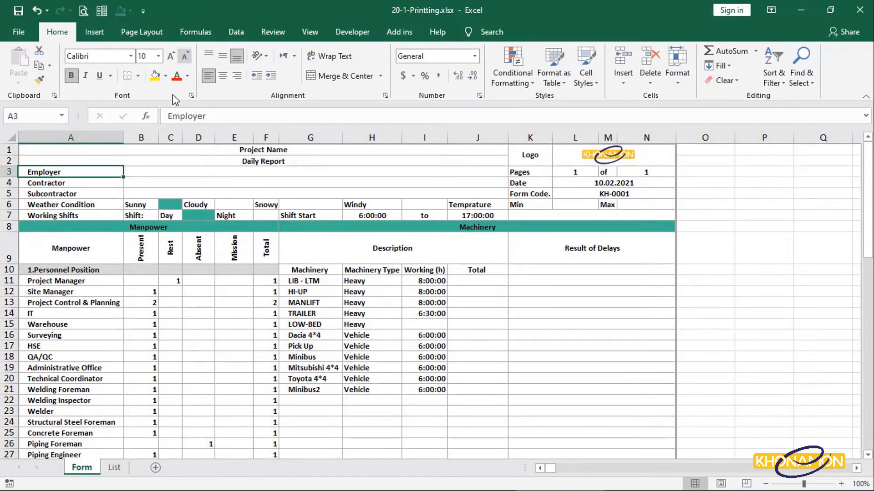
Try centring the labels in A3:A7, and left-align them again with an increased indent.
{"action": "left_click_drag", "start_coordinate": [116, 174], "coordinate": [113, 216]}
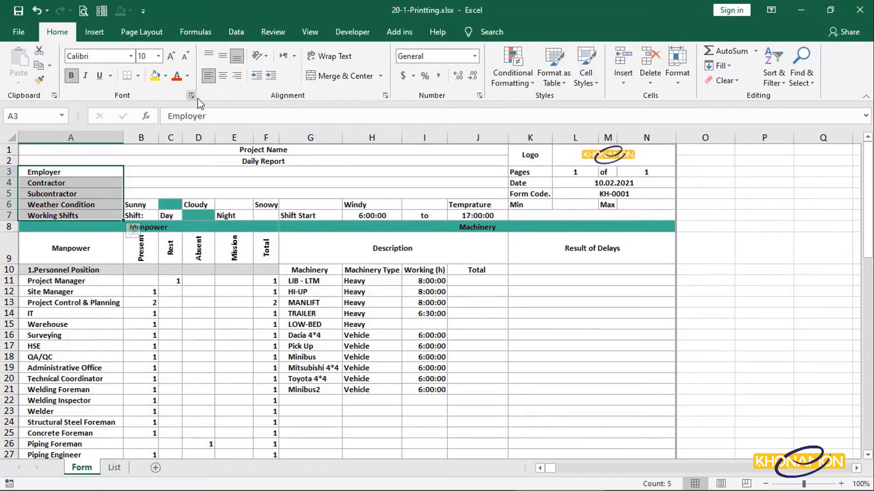
{"action": "left_click", "coordinate": [222, 56]}
{"action": "left_click", "coordinate": [222, 75]}
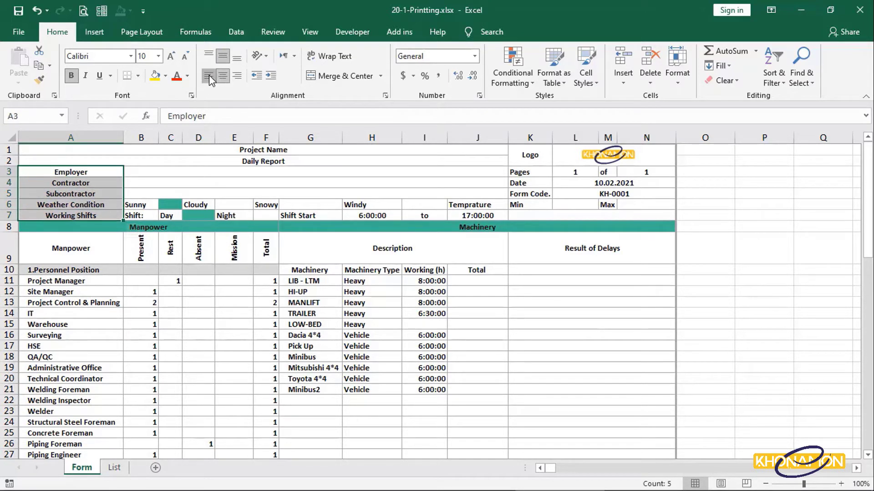
{"action": "left_click", "coordinate": [209, 75]}
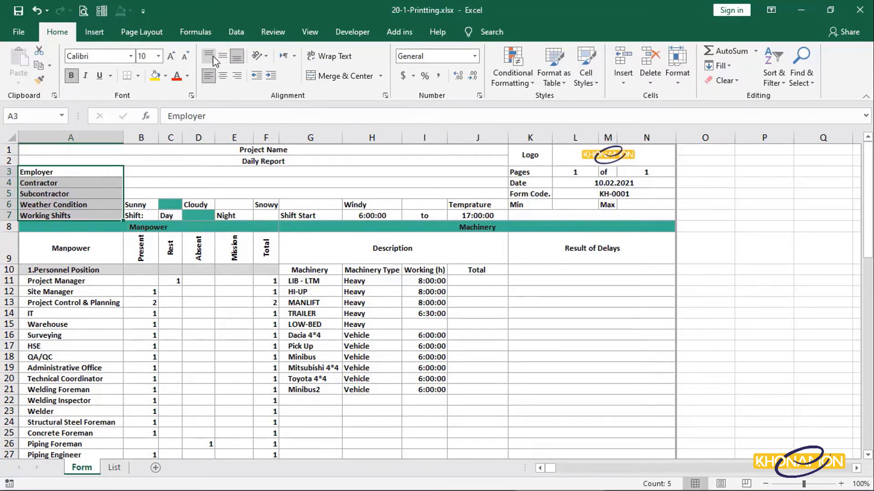
{"action": "left_click", "coordinate": [212, 58]}
{"action": "left_click", "coordinate": [271, 75]}
Review the alignment and text orientation settings of the Mission heading in E9.
{"action": "left_click", "coordinate": [217, 243]}
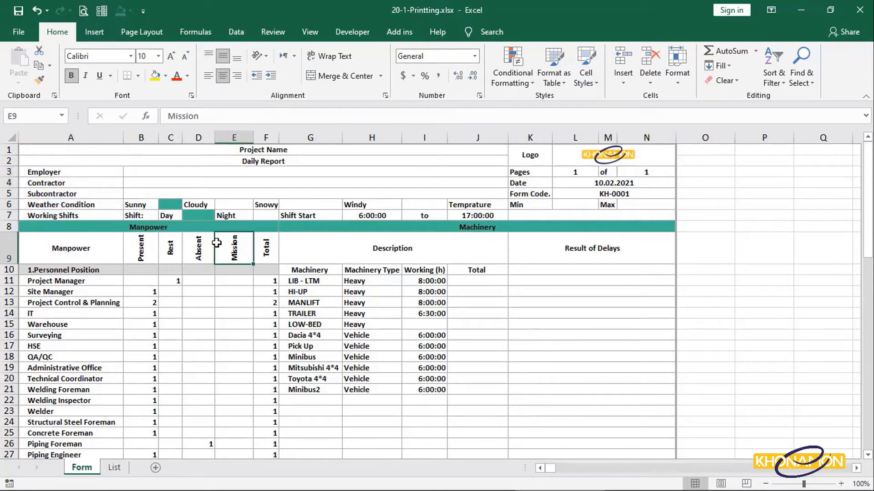
{"action": "right_click", "coordinate": [216, 243]}
{"action": "left_click", "coordinate": [277, 435]}
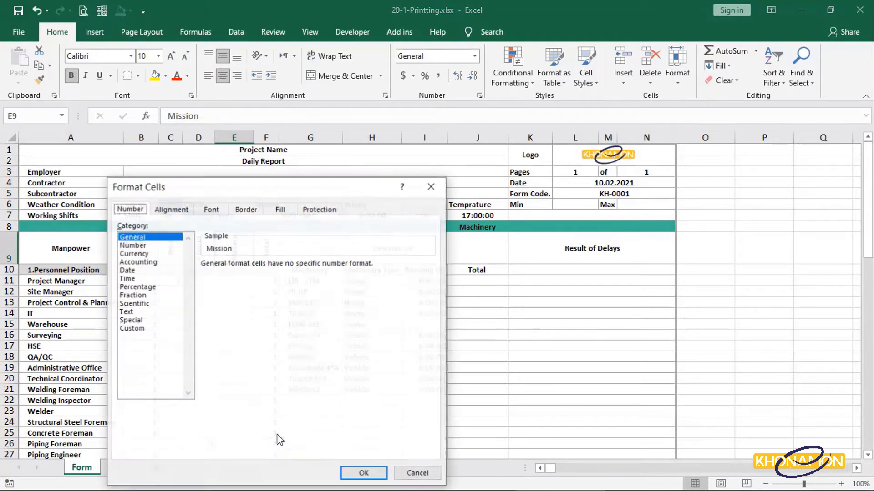
{"action": "left_click", "coordinate": [174, 209]}
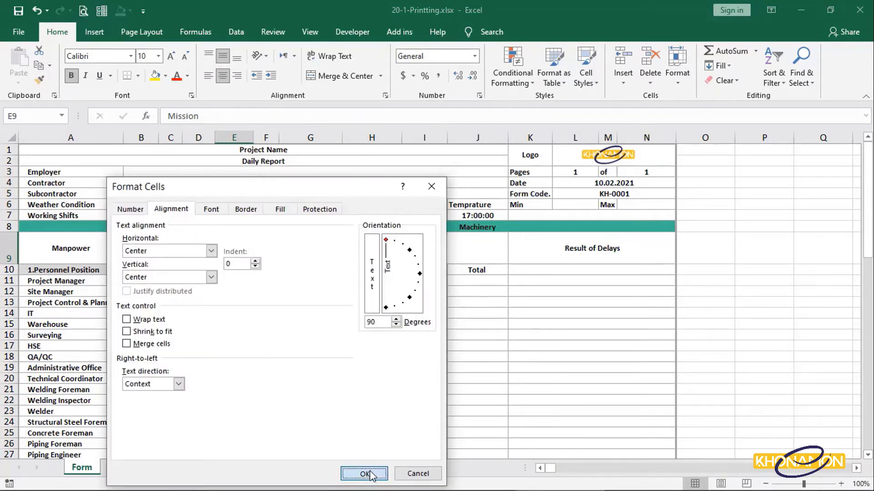
{"action": "left_click", "coordinate": [364, 473]}
Add a thick grey right border to the Direct/Indirect row, A54:G54, in its cell formatting.
{"action": "scroll", "coordinate": [289, 286], "scroll_direction": "down", "scroll_amount": 8}
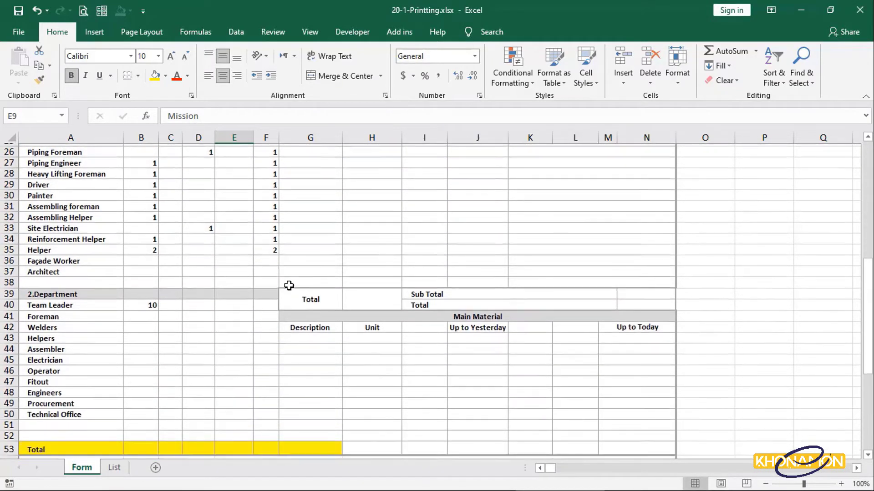
{"action": "scroll", "coordinate": [289, 285], "scroll_direction": "down", "scroll_amount": 6}
{"action": "left_click_drag", "start_coordinate": [111, 275], "coordinate": [296, 279]}
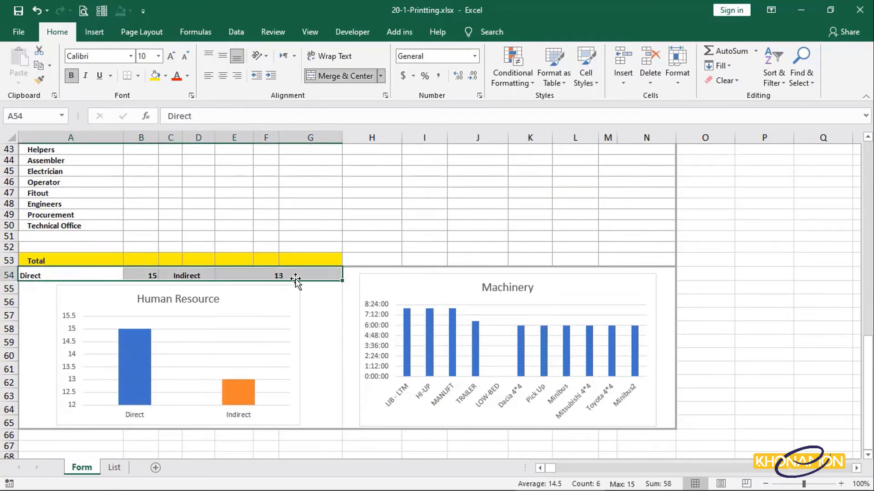
{"action": "right_click", "coordinate": [296, 280]}
{"action": "left_click", "coordinate": [342, 431]}
{"action": "left_click", "coordinate": [313, 209]}
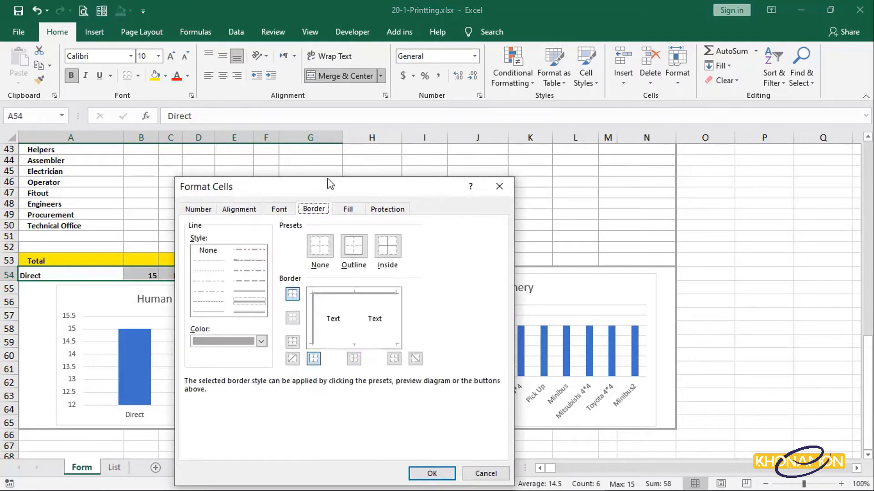
{"action": "left_click_drag", "start_coordinate": [330, 184], "coordinate": [340, 120]}
{"action": "left_click", "coordinate": [404, 249]}
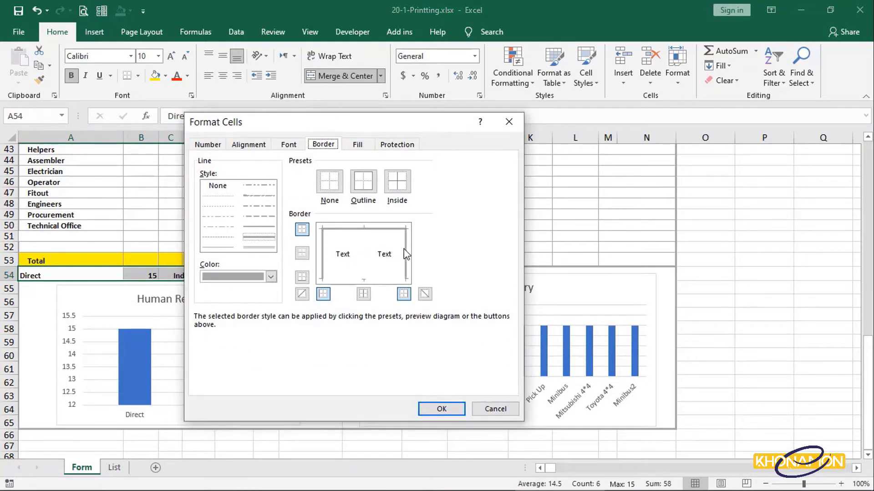
Add thin grey bottom and inside vertical borders to A54:G54 and apply the formatting.
{"action": "left_click", "coordinate": [220, 247]}
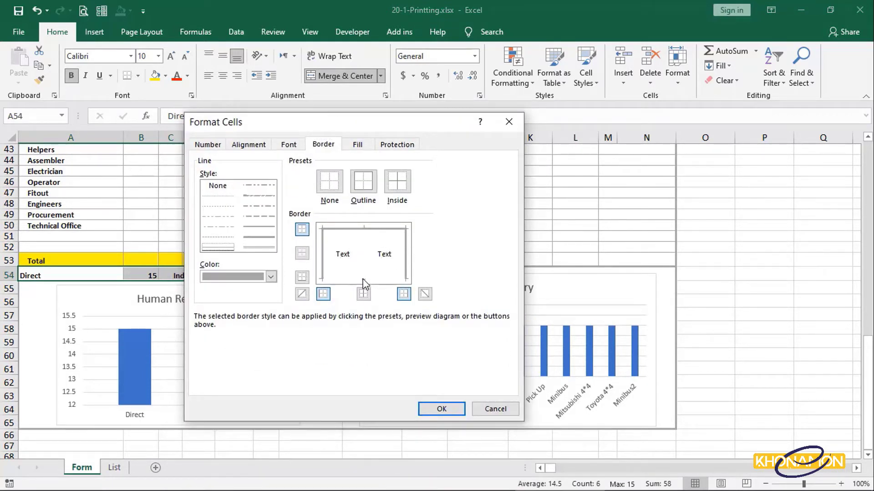
{"action": "left_click", "coordinate": [364, 280]}
{"action": "left_click", "coordinate": [366, 263]}
{"action": "left_click", "coordinate": [441, 409]}
{"action": "left_click", "coordinate": [298, 248]}
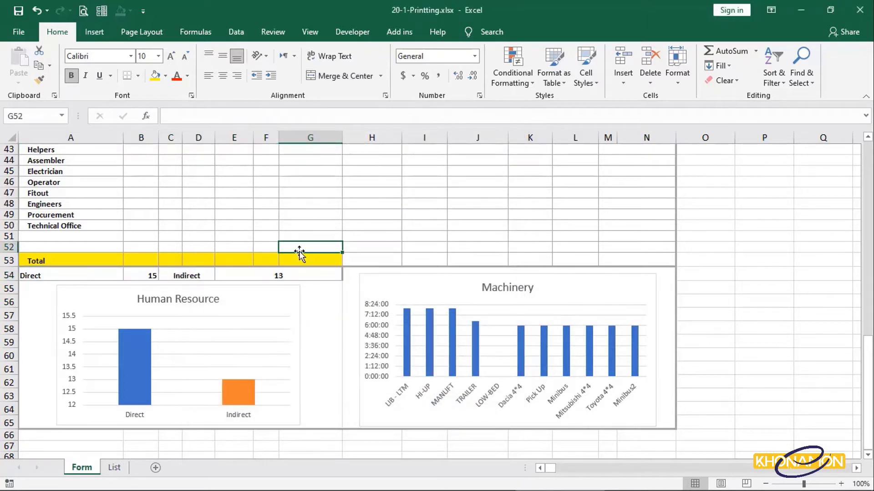
Extend the Machinery chart slightly upward and make the Human Resource chart slightly narrower.
{"action": "left_click", "coordinate": [608, 282]}
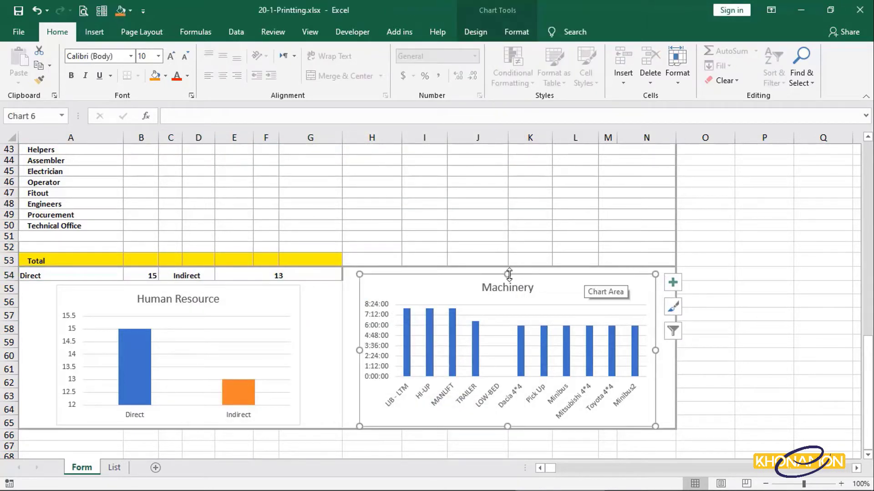
{"action": "left_click_drag", "start_coordinate": [508, 274], "coordinate": [508, 271]}
{"action": "left_click", "coordinate": [296, 345]}
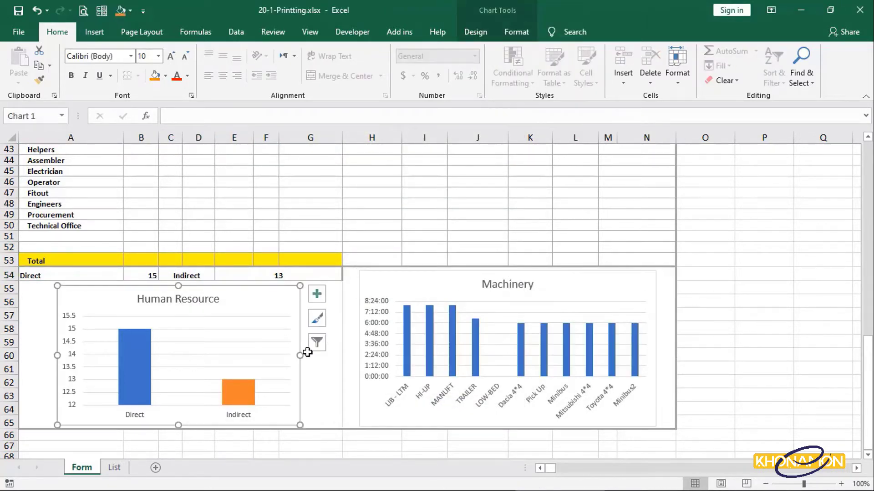
{"action": "left_click_drag", "start_coordinate": [300, 356], "coordinate": [317, 355]}
{"action": "left_click_drag", "start_coordinate": [318, 355], "coordinate": [298, 354]}
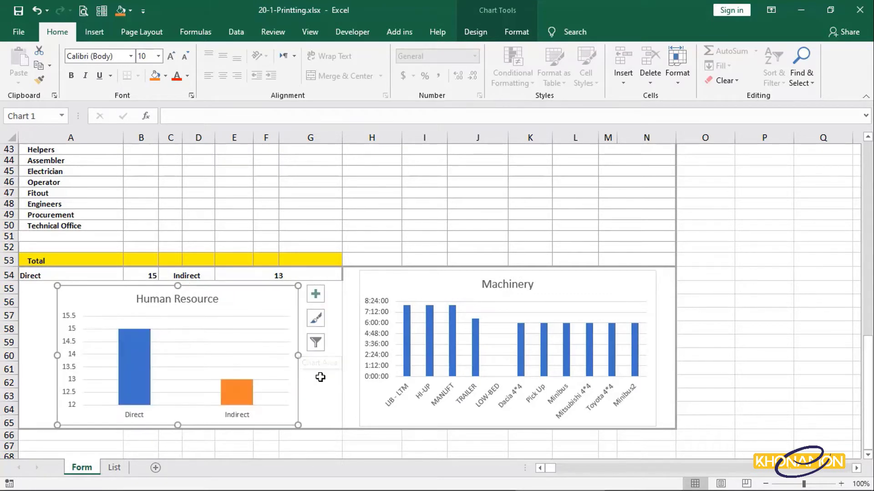
{"action": "left_click", "coordinate": [320, 377]}
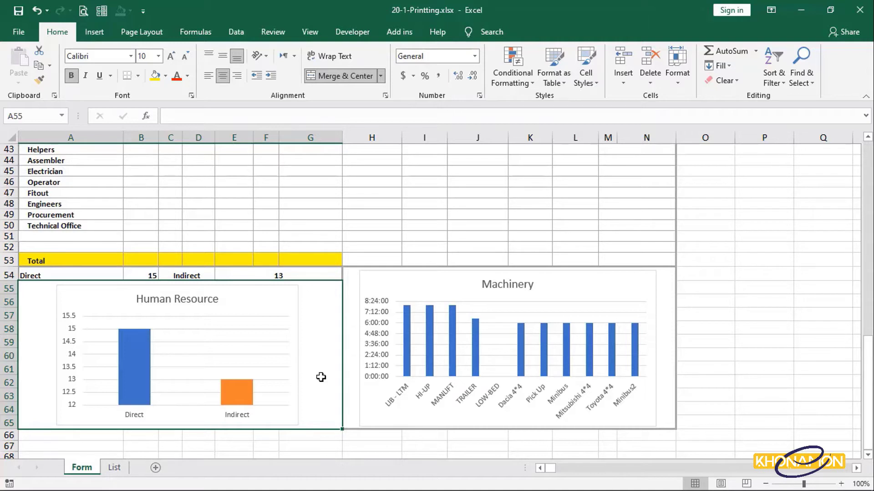
Check that the Print Preview and Print command is enabled for quick access, and open the print settings.
{"action": "left_click", "coordinate": [142, 11]}
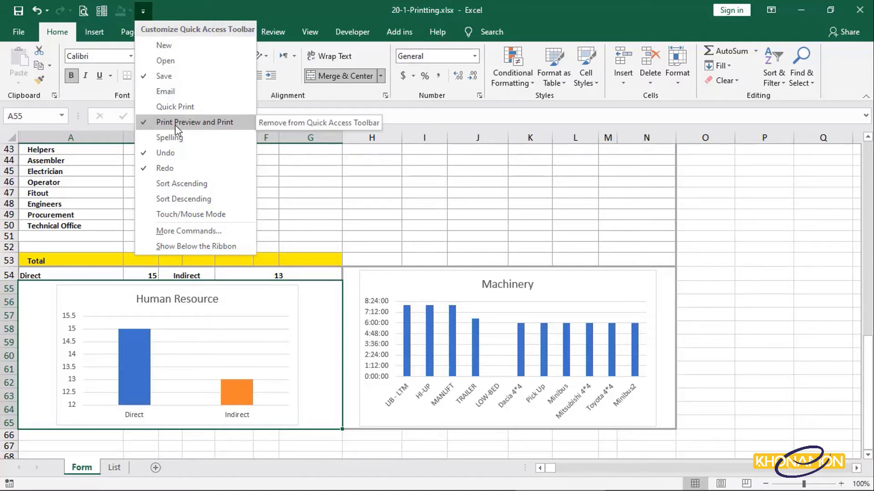
{"action": "left_click", "coordinate": [156, 13]}
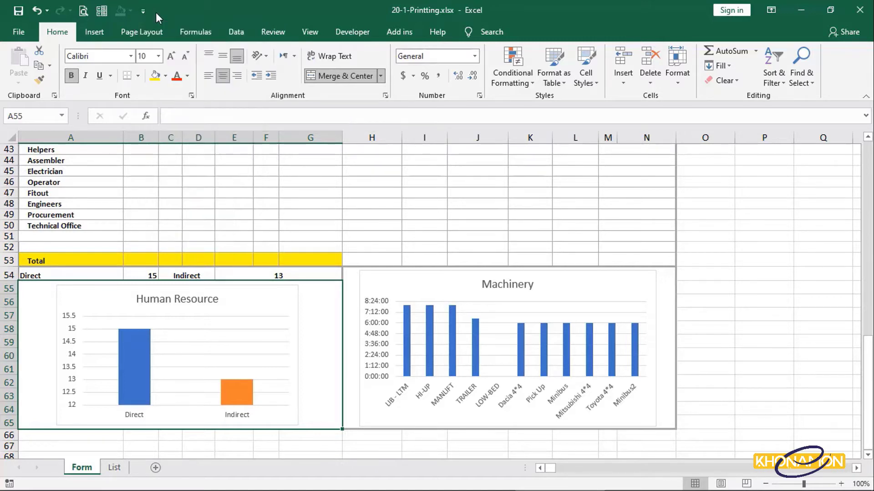
{"action": "left_click", "coordinate": [83, 14]}
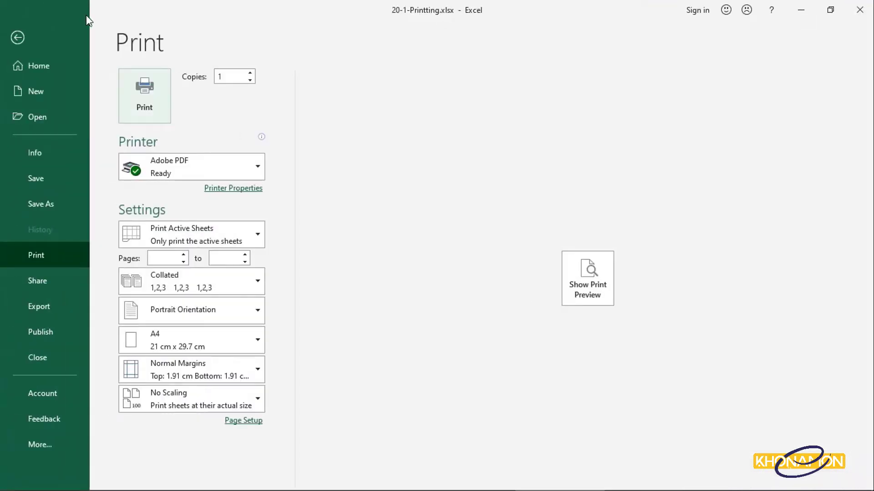
Look through the available printers, keeping Adobe PDF as the selected printer.
{"action": "left_click", "coordinate": [257, 168]}
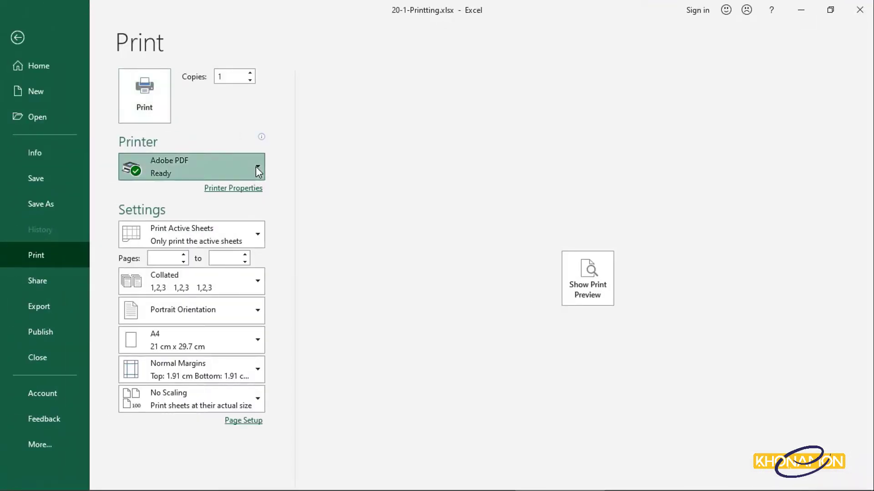
{"action": "scroll", "coordinate": [257, 241], "scroll_direction": "down", "scroll_amount": 1}
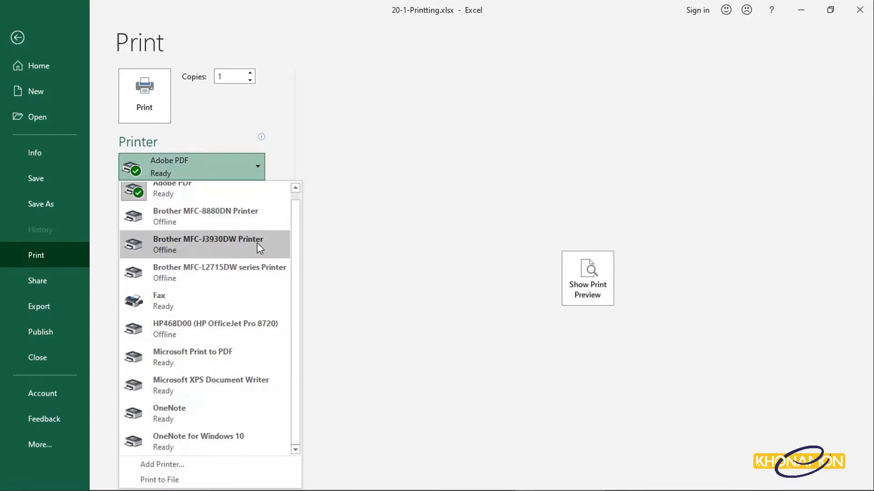
{"action": "scroll", "coordinate": [257, 243], "scroll_direction": "up", "scroll_amount": 1}
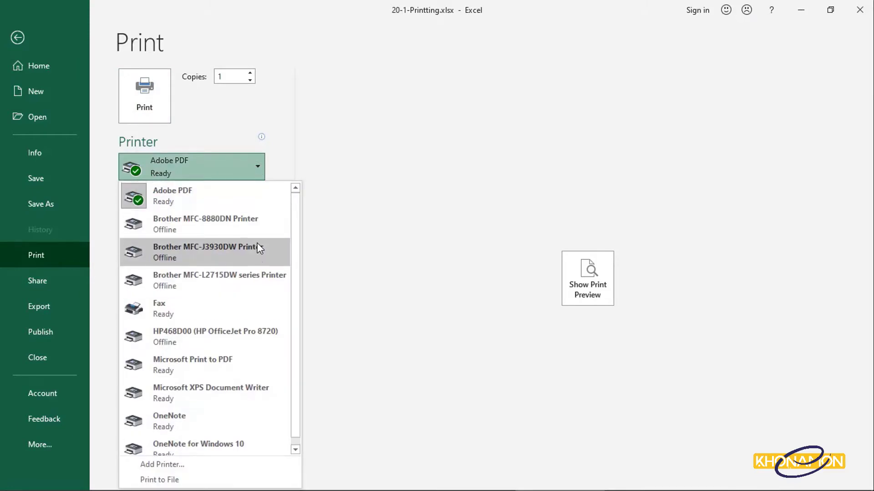
{"action": "left_click", "coordinate": [237, 207]}
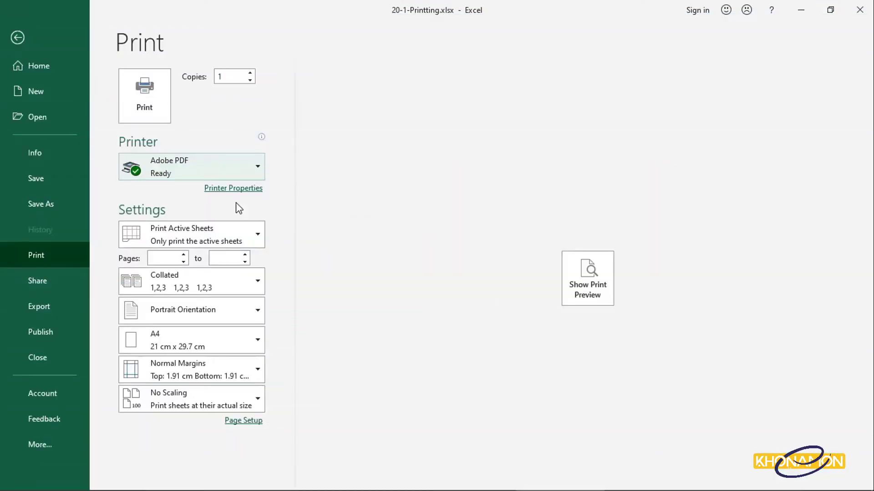
Show the print preview of the daily report and page through it to page 4.
{"action": "left_click", "coordinate": [579, 281]}
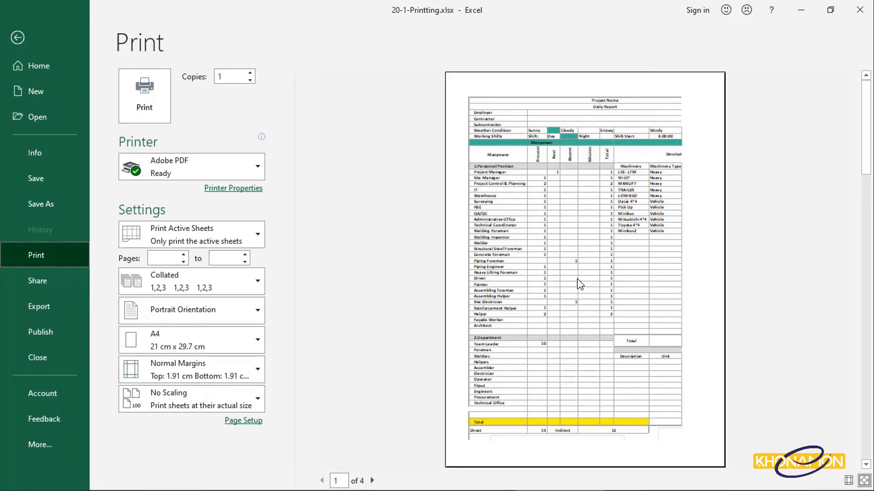
{"action": "left_click", "coordinate": [374, 481]}
{"action": "left_click", "coordinate": [374, 481]}
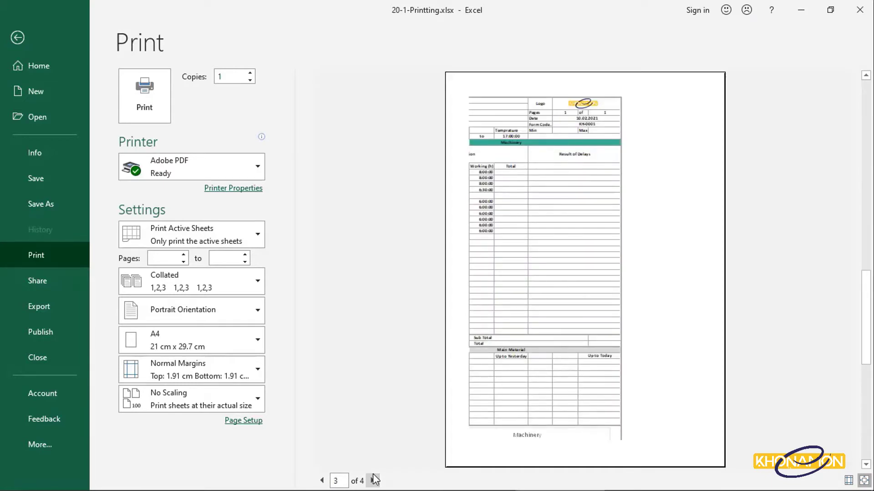
{"action": "left_click", "coordinate": [374, 480]}
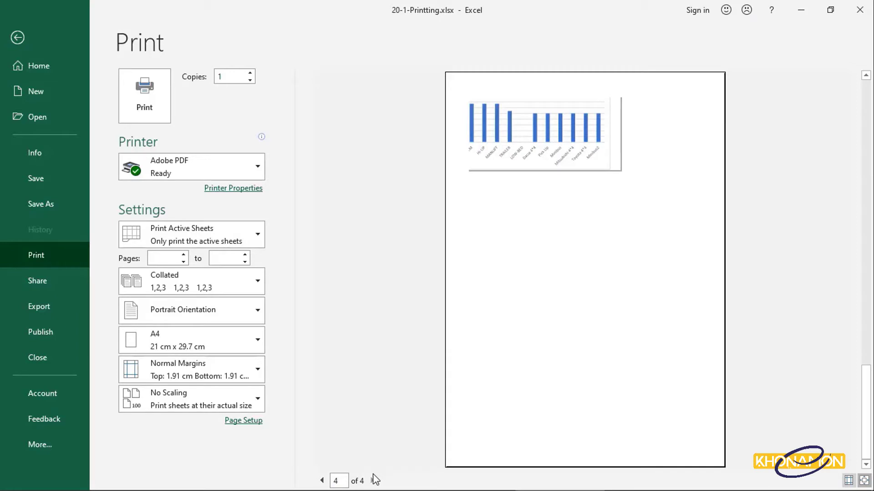
Try scaling the printout with Fit Sheet on One Page, and change the scaling to Fit All Columns on One Page.
{"action": "left_click", "coordinate": [262, 401]}
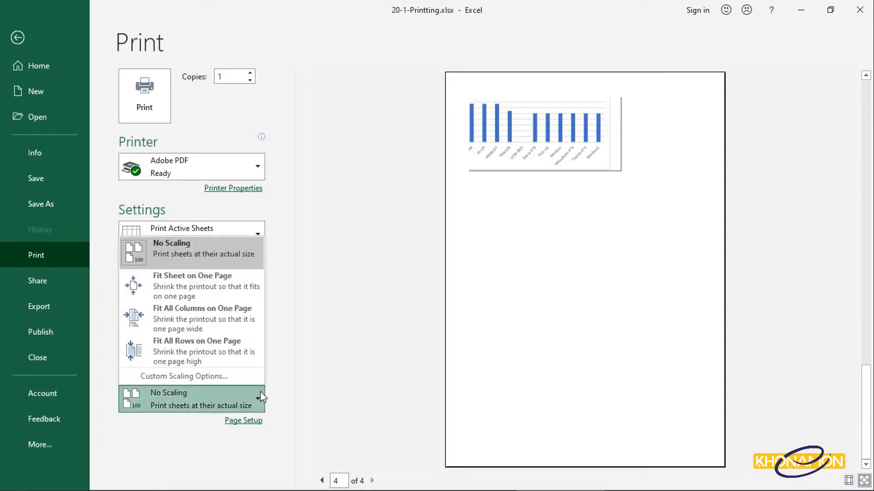
{"action": "left_click", "coordinate": [242, 290]}
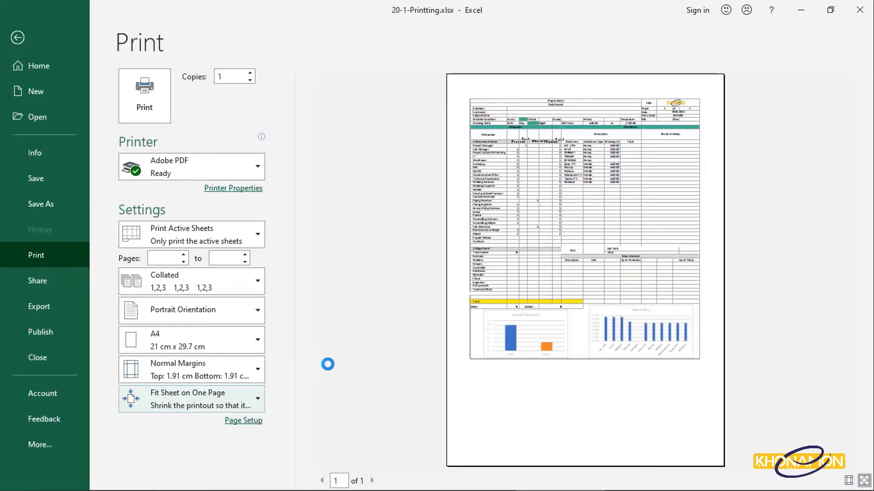
{"action": "left_click", "coordinate": [253, 399]}
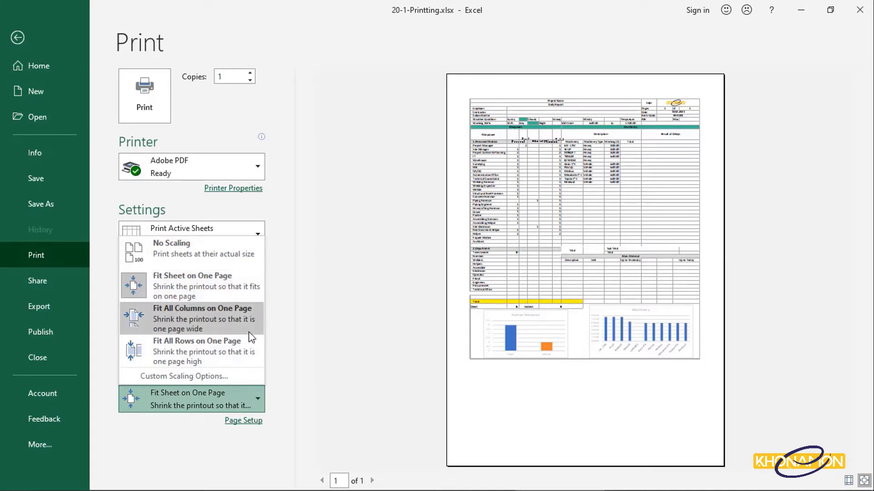
{"action": "key", "text": "Escape"}
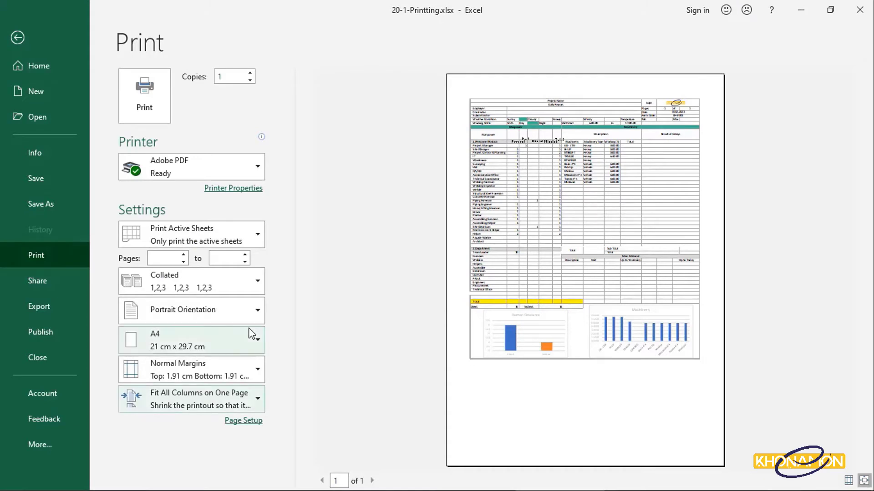
Try scaling the printout with Fit All Rows on One Page, and set the scaling to Fit Sheet on One Page.
{"action": "left_click", "coordinate": [262, 397]}
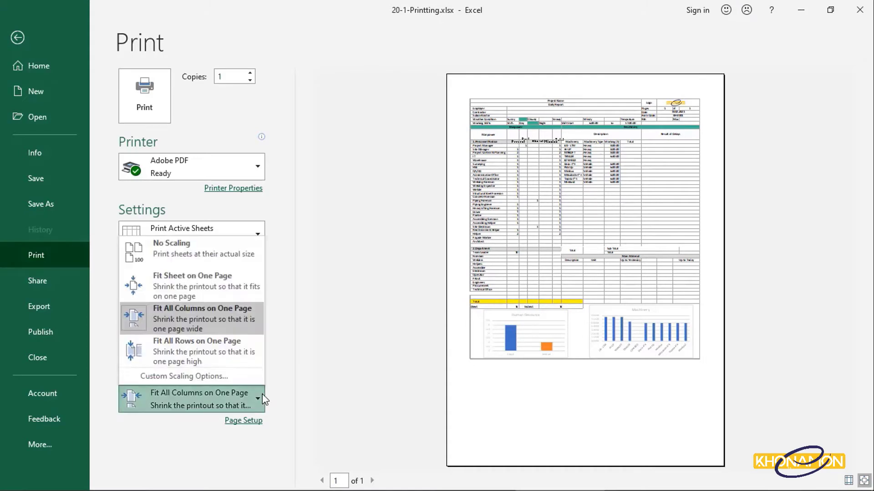
{"action": "left_click", "coordinate": [253, 356]}
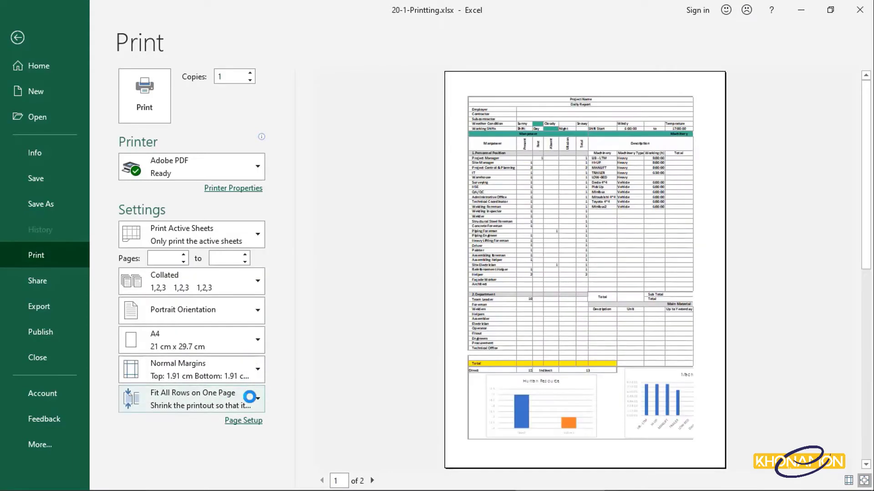
{"action": "left_click", "coordinate": [251, 398]}
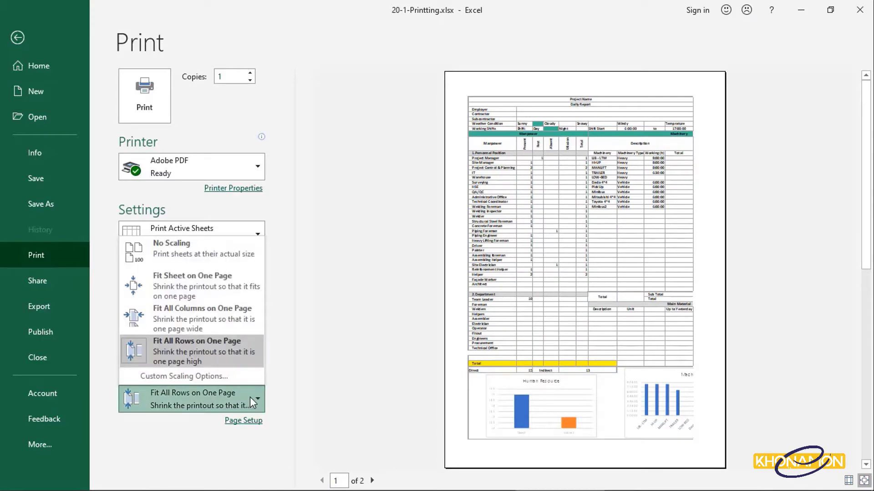
{"action": "left_click", "coordinate": [242, 293]}
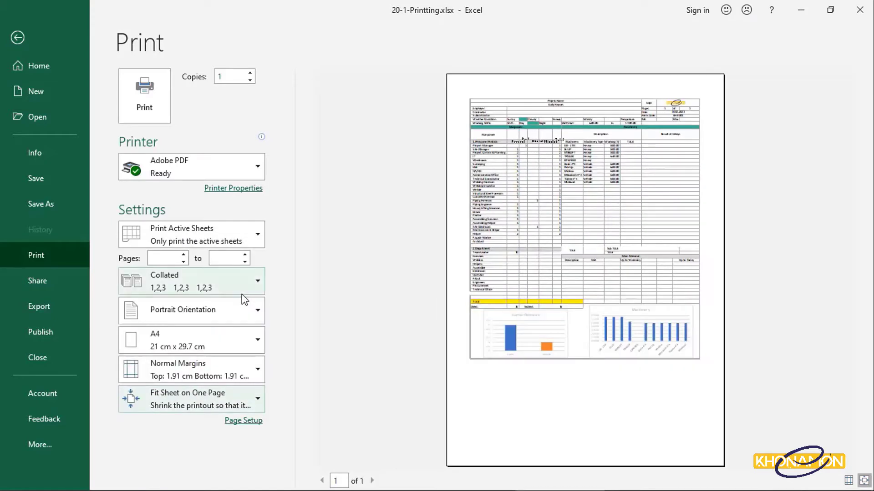
Return to the Form sheet and display it in Page Break Preview from the top rows.
{"action": "left_click", "coordinate": [39, 35]}
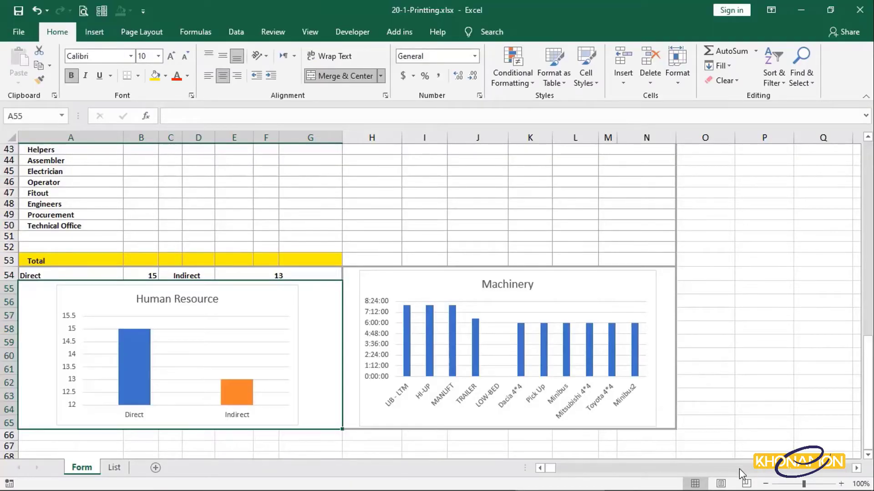
{"action": "left_click", "coordinate": [747, 484]}
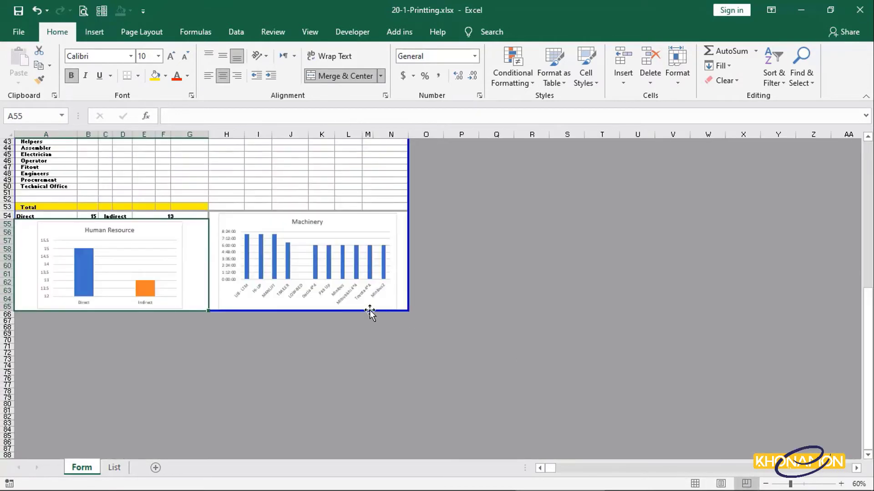
{"action": "scroll", "coordinate": [378, 318], "scroll_direction": "up", "scroll_amount": 6}
{"action": "scroll", "coordinate": [391, 326], "scroll_direction": "up", "scroll_amount": 8}
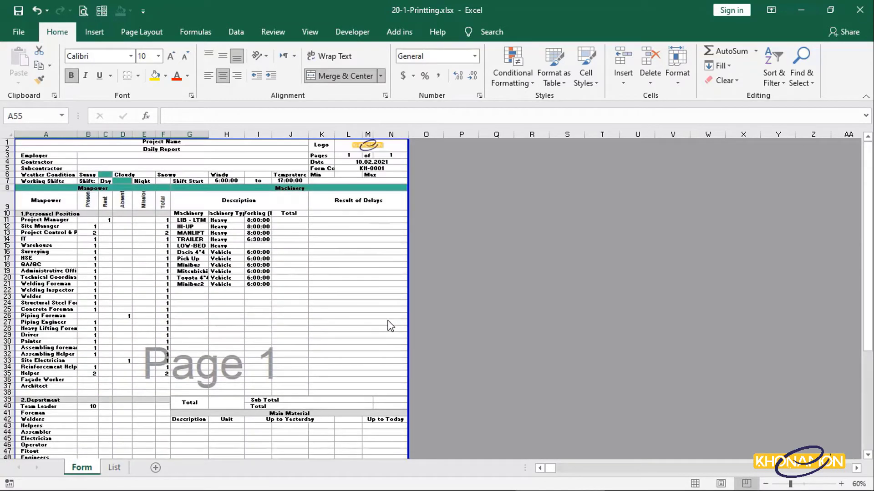
AutoFit the widths of columns A to N and pull the print area's outer page break back to column N's edge.
{"action": "left_click_drag", "start_coordinate": [57, 134], "coordinate": [401, 134]}
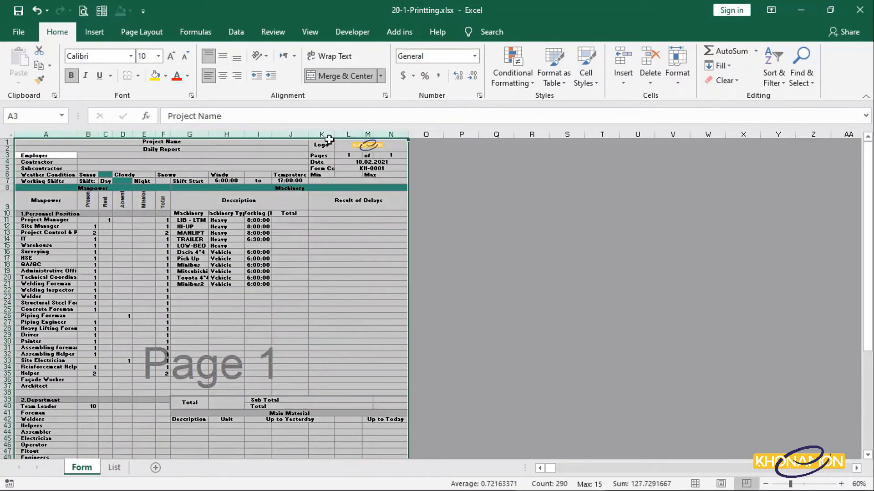
{"action": "double_click", "coordinate": [272, 134]}
{"action": "left_click", "coordinate": [351, 296]}
{"action": "left_click_drag", "start_coordinate": [523, 277], "coordinate": [489, 278]}
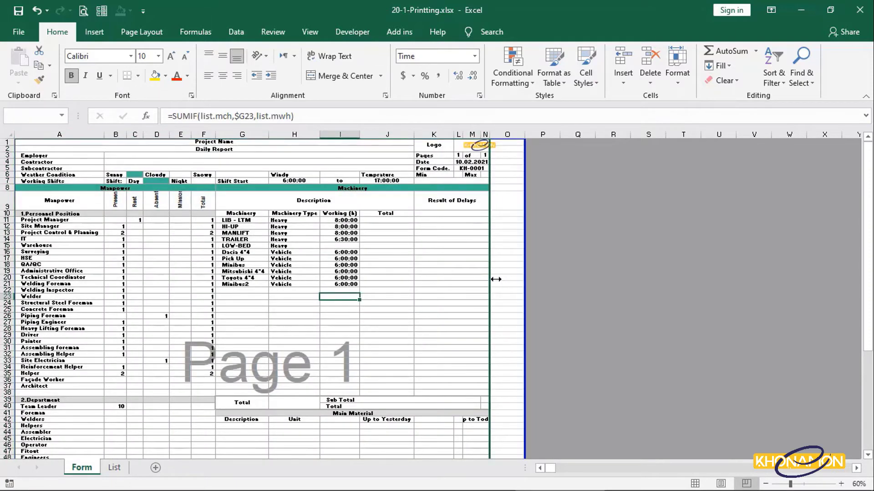
Move the logo picture inside the header cell spanning columns L to N.
{"action": "scroll", "coordinate": [433, 288], "scroll_direction": "down", "scroll_amount": 7}
{"action": "scroll", "coordinate": [432, 288], "scroll_direction": "up", "scroll_amount": 7}
{"action": "left_click", "coordinate": [470, 145]}
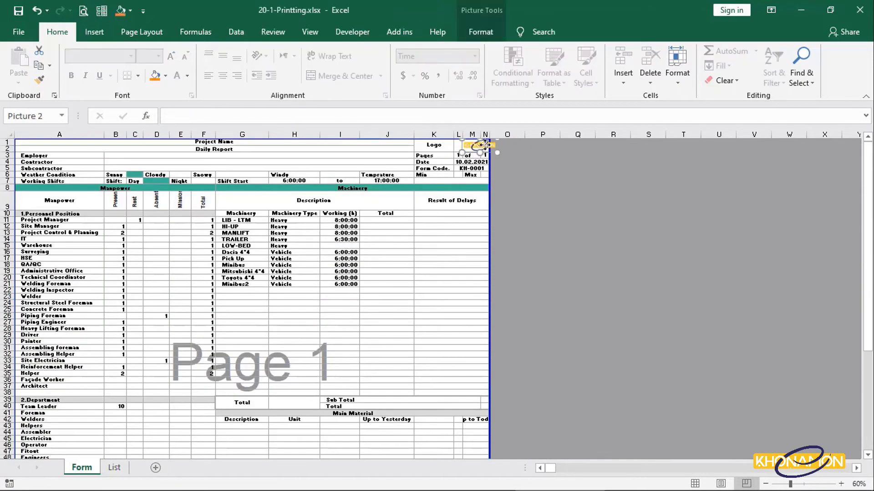
{"action": "left_click", "coordinate": [448, 222]}
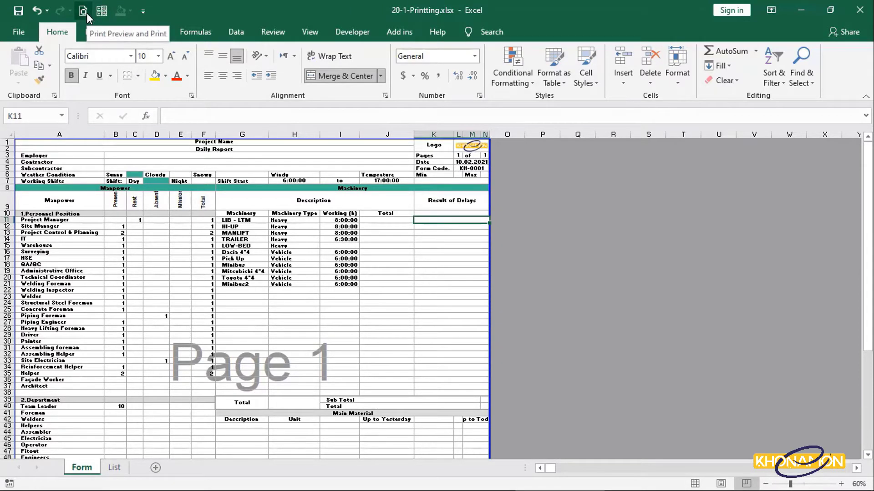
Show the print preview of the adjusted form and choose A4 (21 cm x 29.7 cm) as the paper size.
{"action": "key", "text": "ctrl+p"}
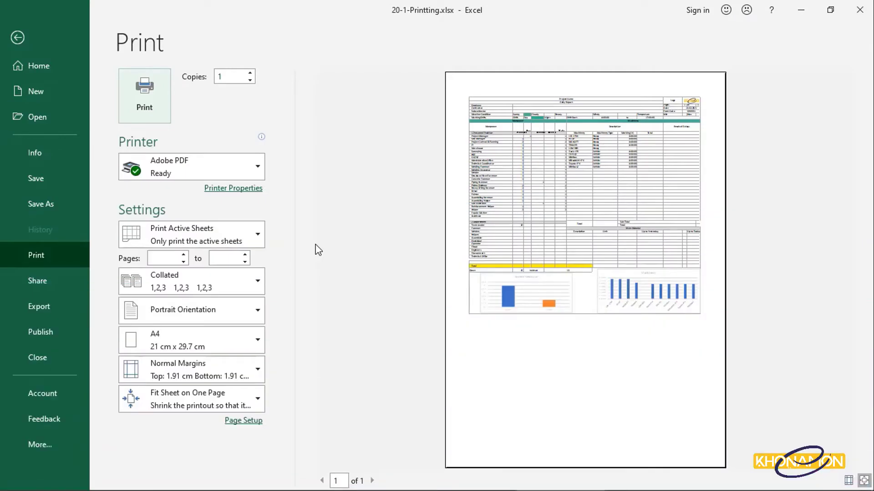
{"action": "left_click", "coordinate": [248, 340]}
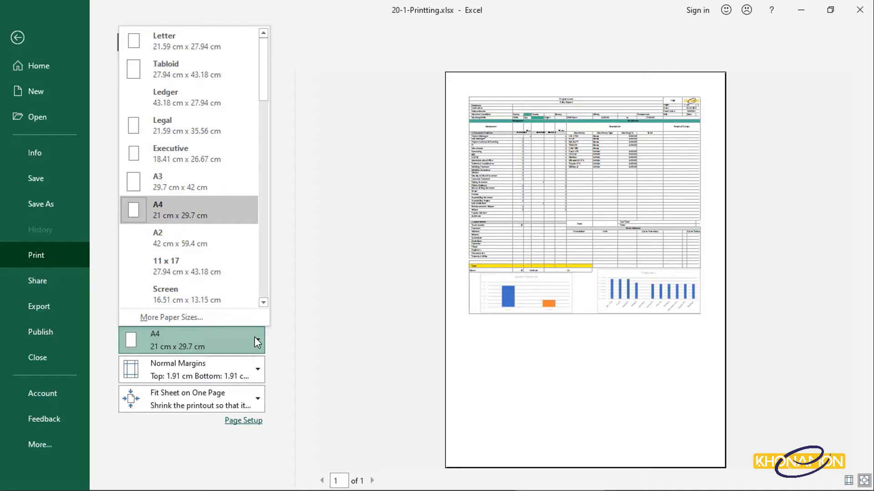
{"action": "left_click", "coordinate": [232, 220]}
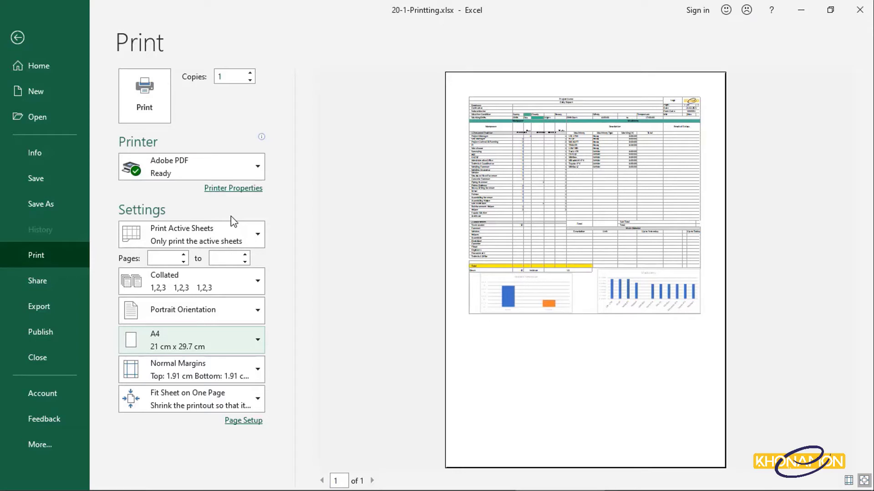
Set the Adobe PDF page size to A4 in the printer's properties and accept them.
{"action": "left_click", "coordinate": [239, 191]}
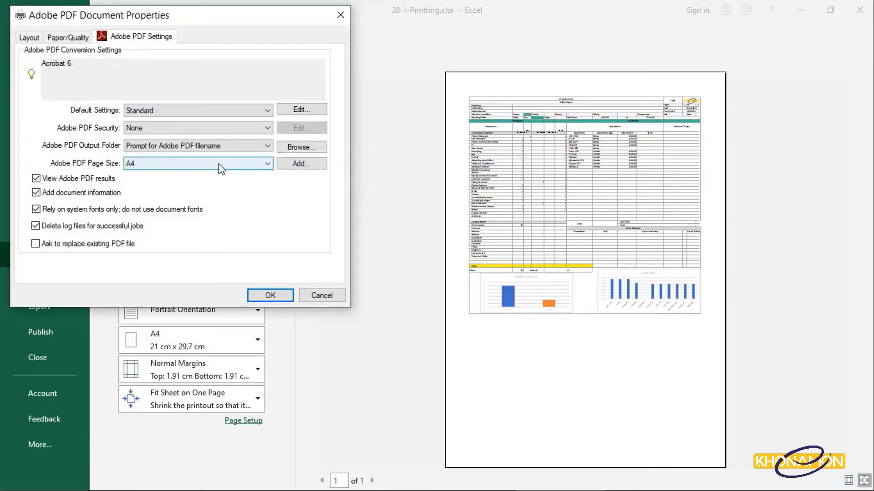
{"action": "left_click", "coordinate": [221, 169]}
{"action": "left_click", "coordinate": [220, 173]}
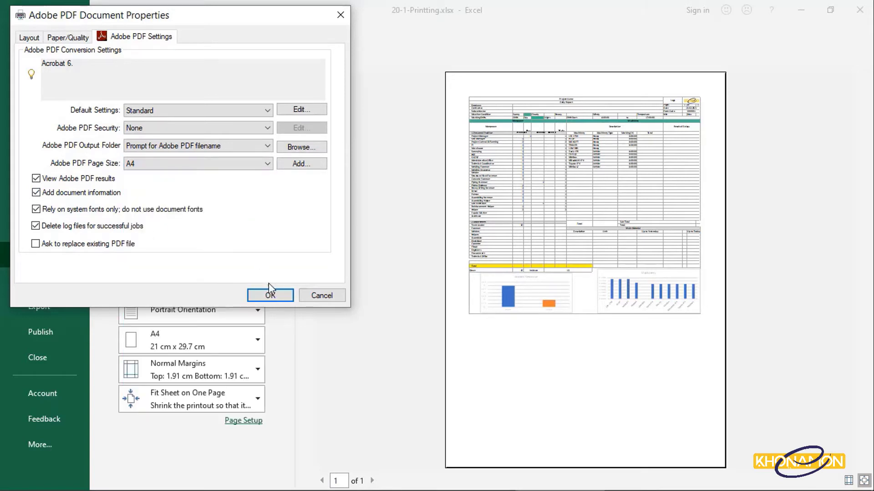
{"action": "left_click", "coordinate": [270, 293]}
Try the Brother MFC-8880DN printer with A4 paper in its advanced properties, and switch the printer back to Adobe PDF.
{"action": "left_click", "coordinate": [253, 170]}
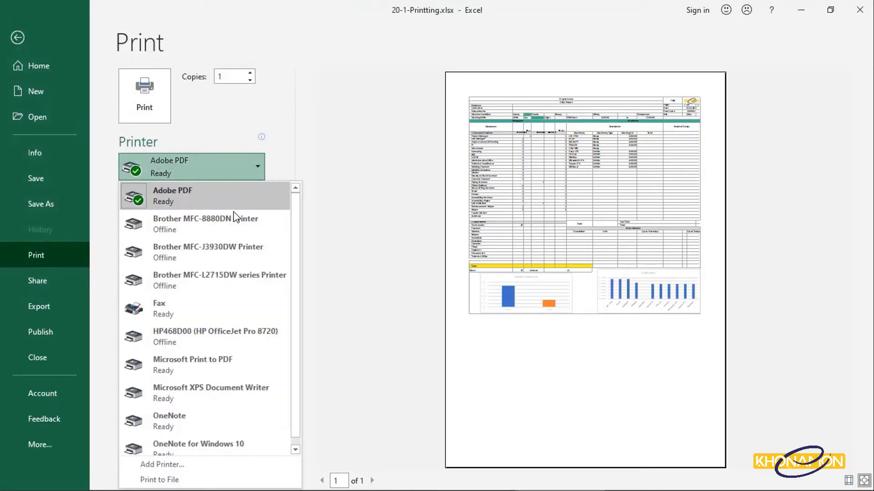
{"action": "left_click", "coordinate": [235, 219]}
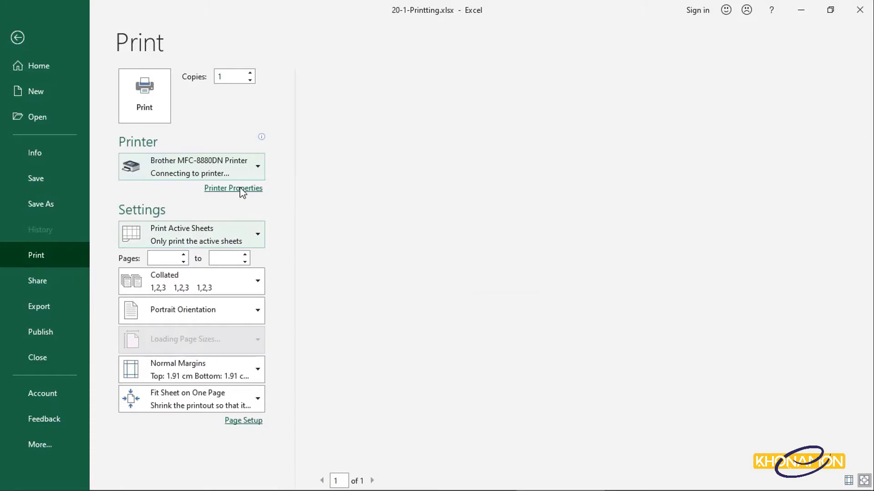
{"action": "left_click", "coordinate": [241, 189]}
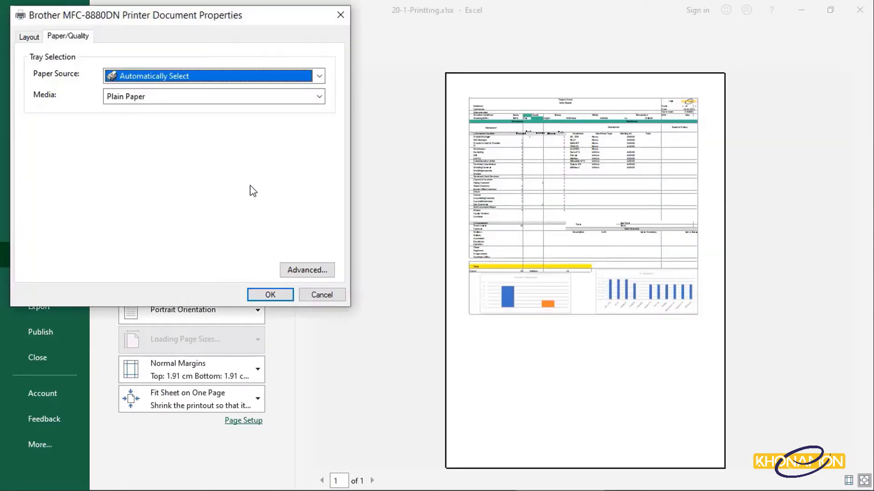
{"action": "left_click", "coordinate": [305, 270]}
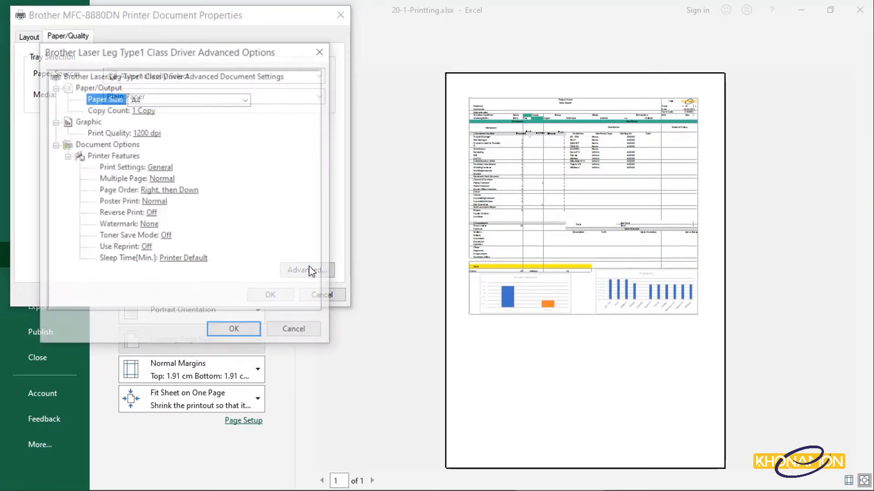
{"action": "left_click", "coordinate": [212, 104]}
{"action": "left_click", "coordinate": [207, 133]}
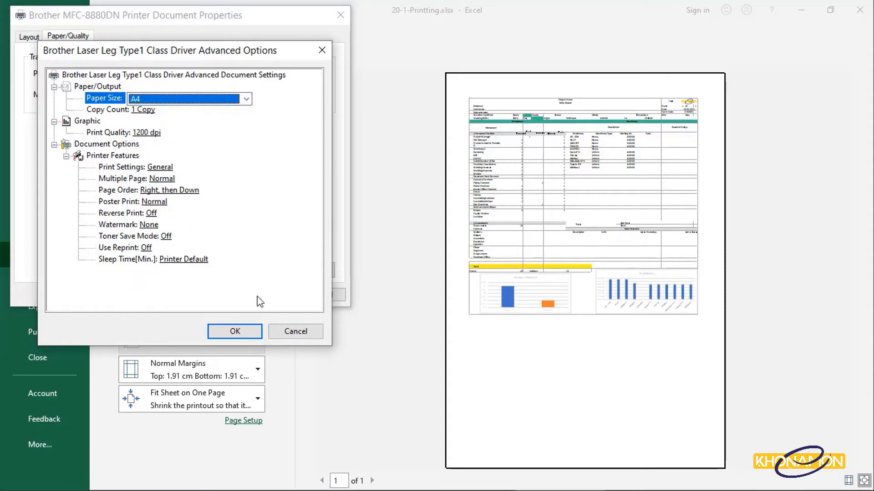
{"action": "left_click", "coordinate": [258, 332]}
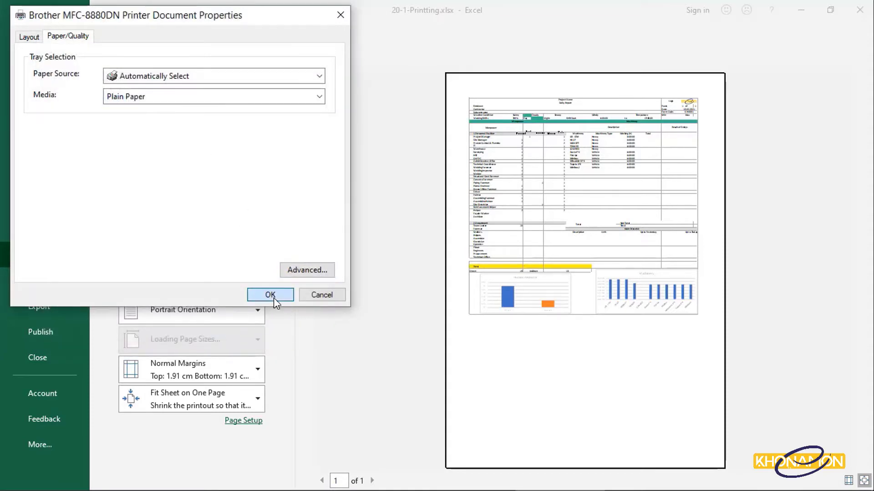
{"action": "left_click", "coordinate": [270, 295]}
{"action": "left_click", "coordinate": [256, 171]}
{"action": "left_click", "coordinate": [255, 171]}
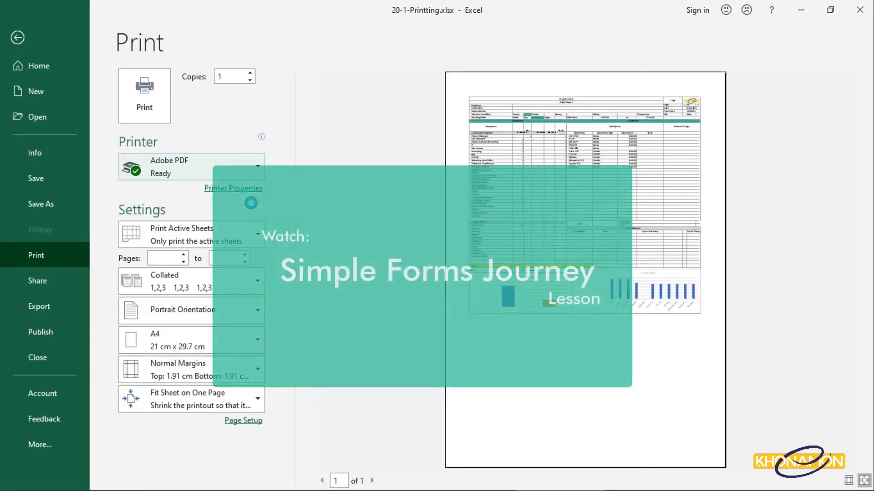
Leave the print settings and choose A4 as the Form sheet's paper size in its page layout.
{"action": "left_click", "coordinate": [44, 45]}
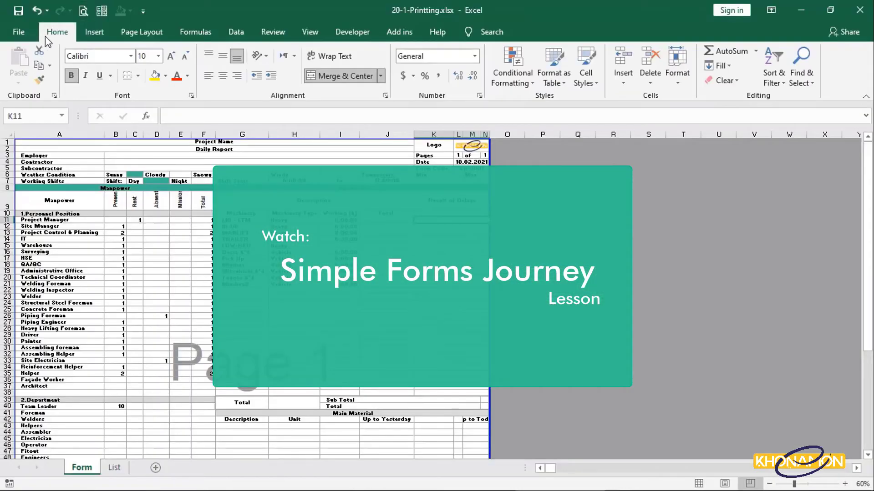
{"action": "left_click", "coordinate": [147, 36]}
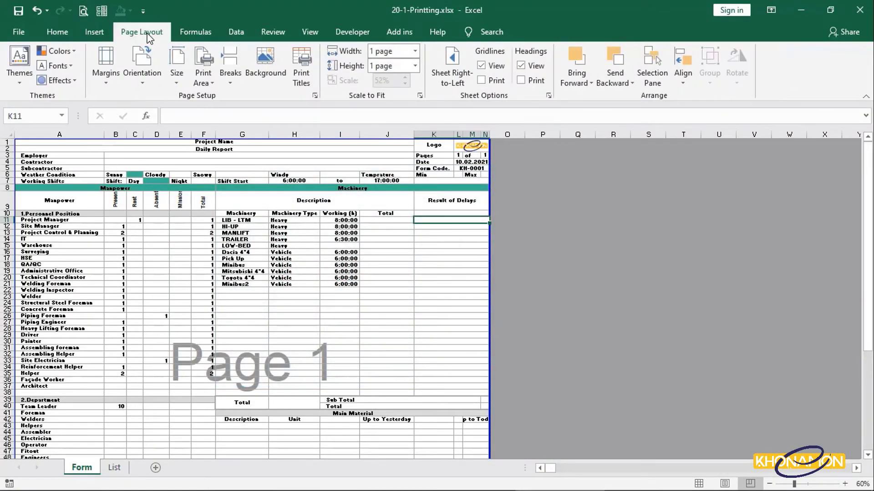
{"action": "left_click", "coordinate": [171, 69]}
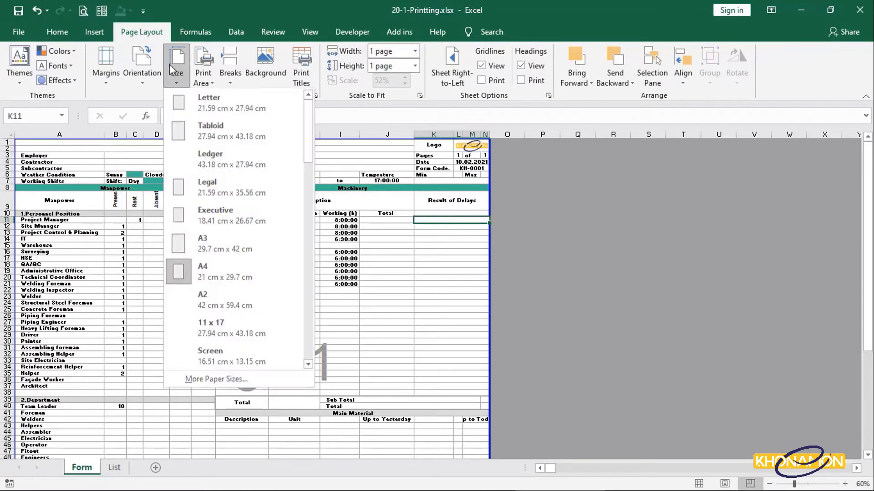
{"action": "left_click", "coordinate": [239, 272]}
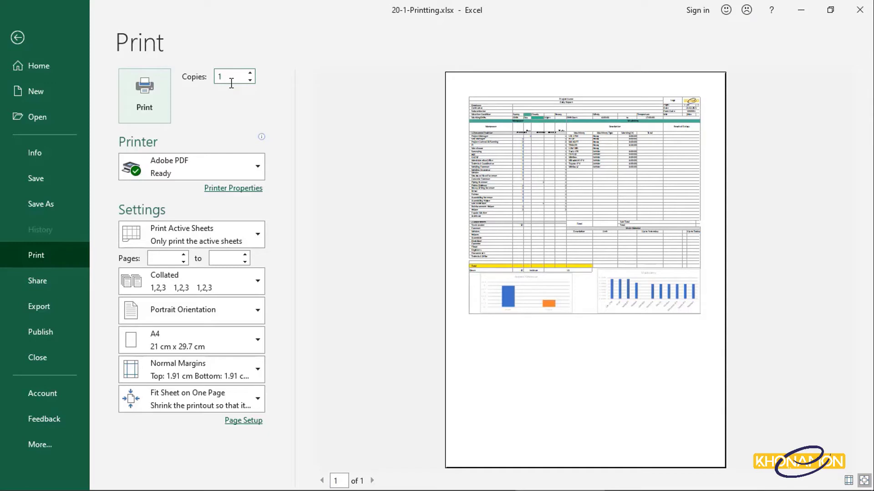
Set the number of copies to 5 in the print settings and return to the sheet.
{"action": "left_click", "coordinate": [250, 73]}
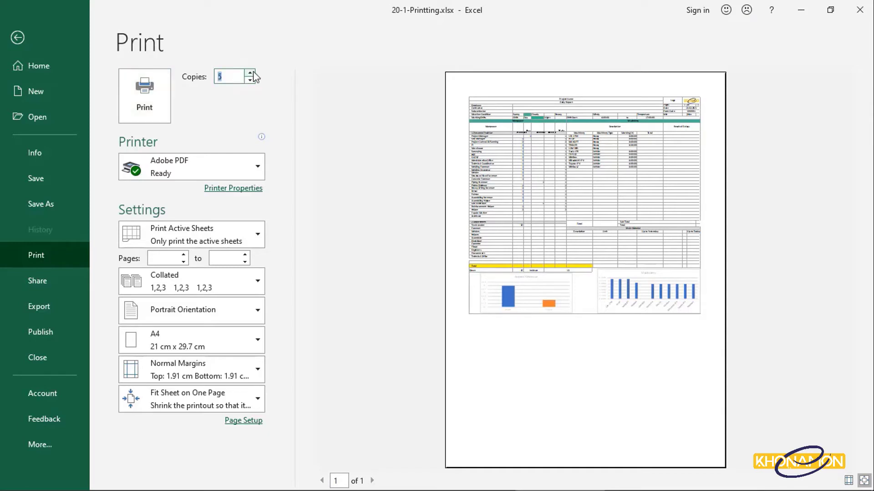
{"action": "left_click", "coordinate": [234, 79]}
{"action": "left_click", "coordinate": [19, 37]}
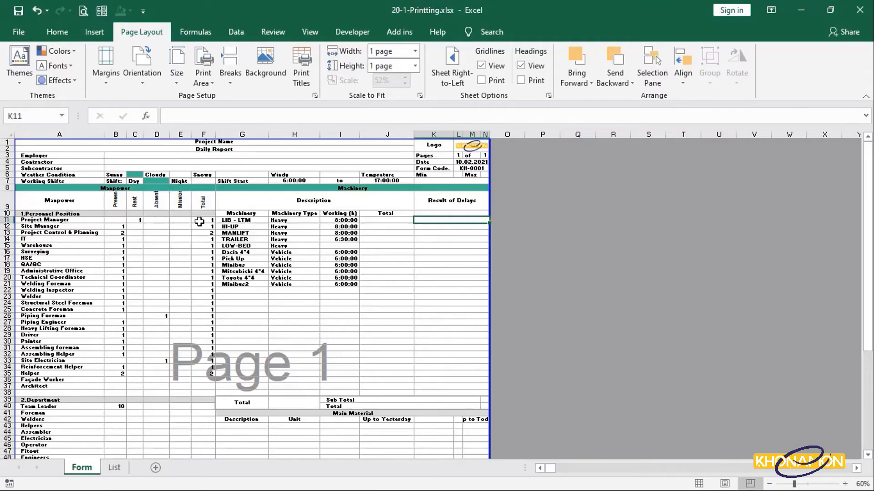
Look at the List sheet, and check the print preview of the active Form sheet.
{"action": "left_click", "coordinate": [115, 468]}
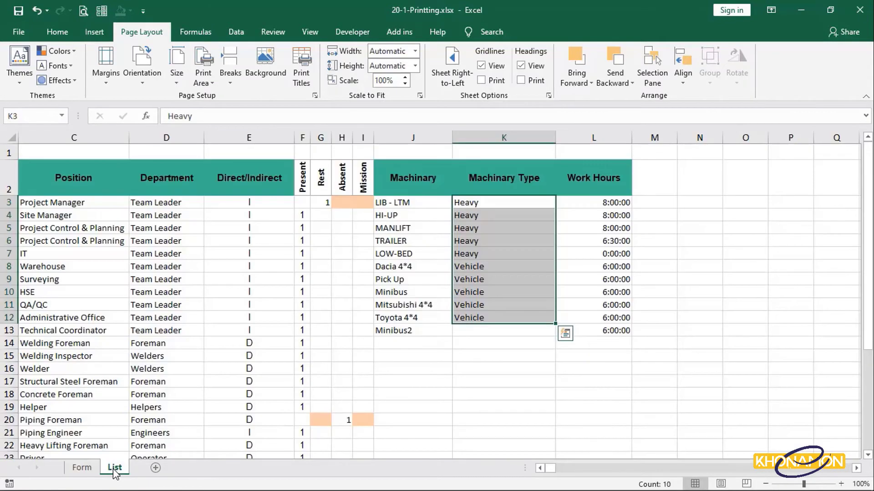
{"action": "left_click", "coordinate": [82, 468]}
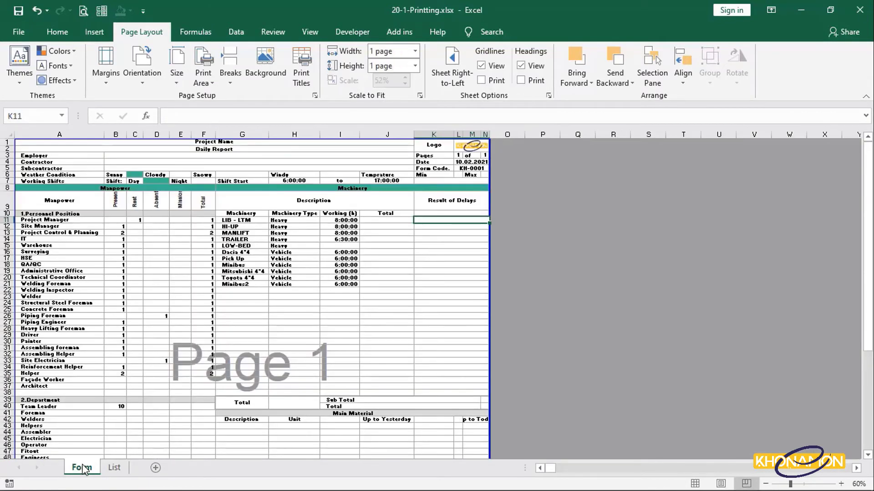
{"action": "left_click", "coordinate": [84, 11]}
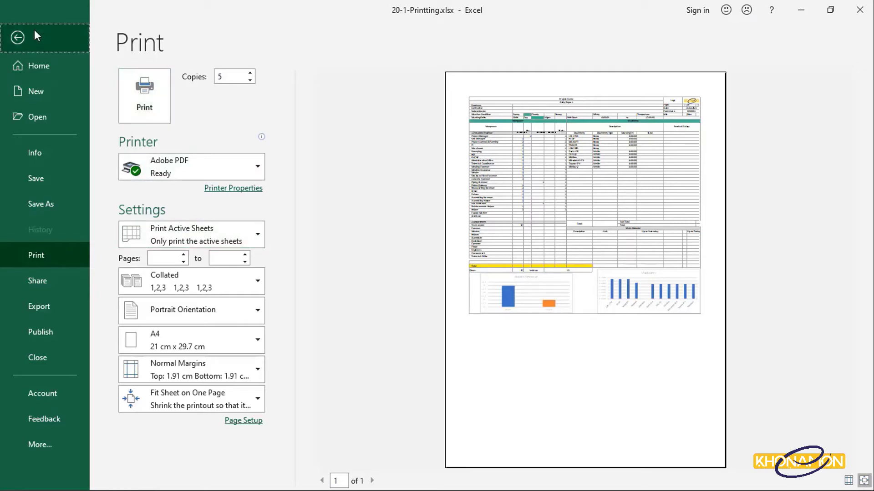
{"action": "left_click", "coordinate": [20, 36]}
Make the List sheet active with cell E3 selected and open its print settings.
{"action": "left_click", "coordinate": [114, 467]}
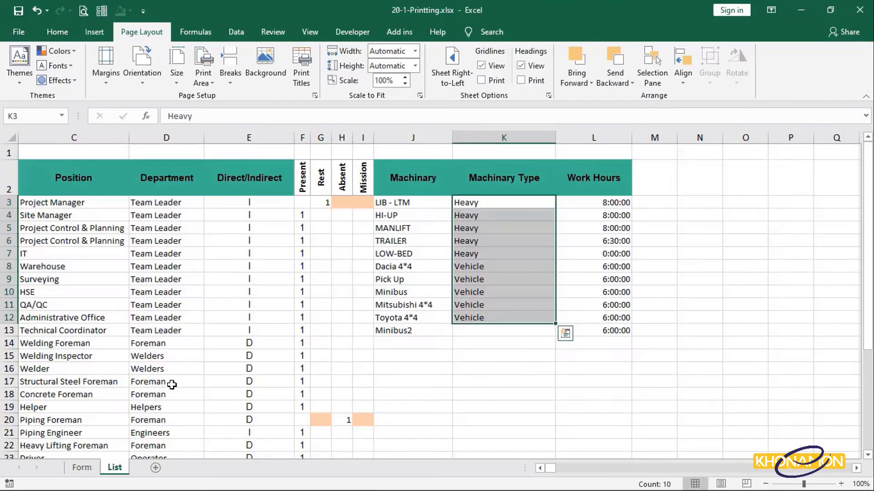
{"action": "left_click", "coordinate": [240, 207]}
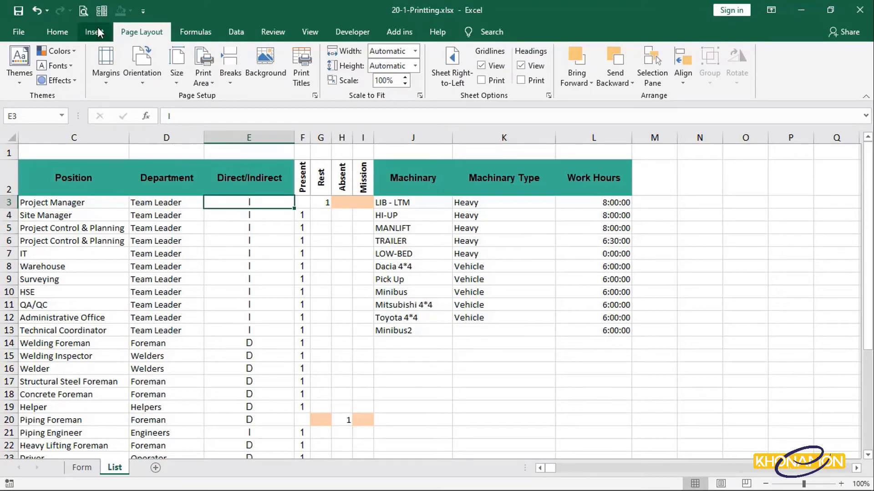
{"action": "left_click", "coordinate": [83, 11]}
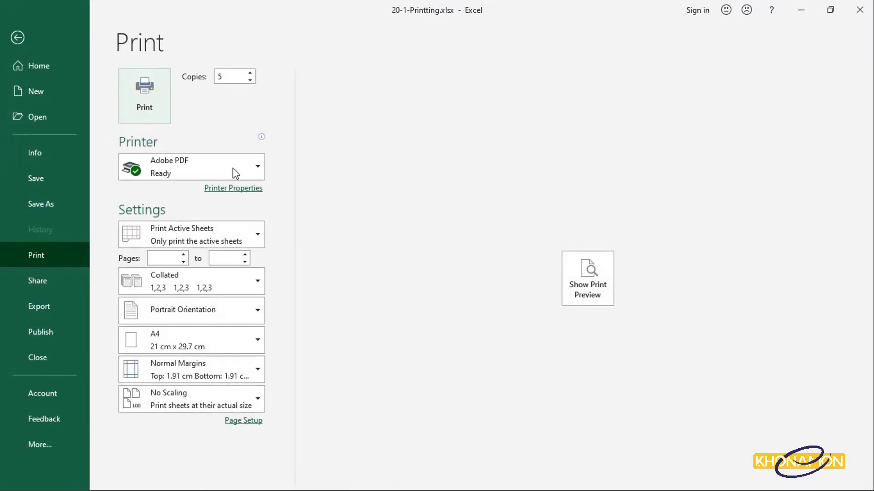
Page through the List sheet's print preview and return to the sheet.
{"action": "left_click", "coordinate": [569, 289]}
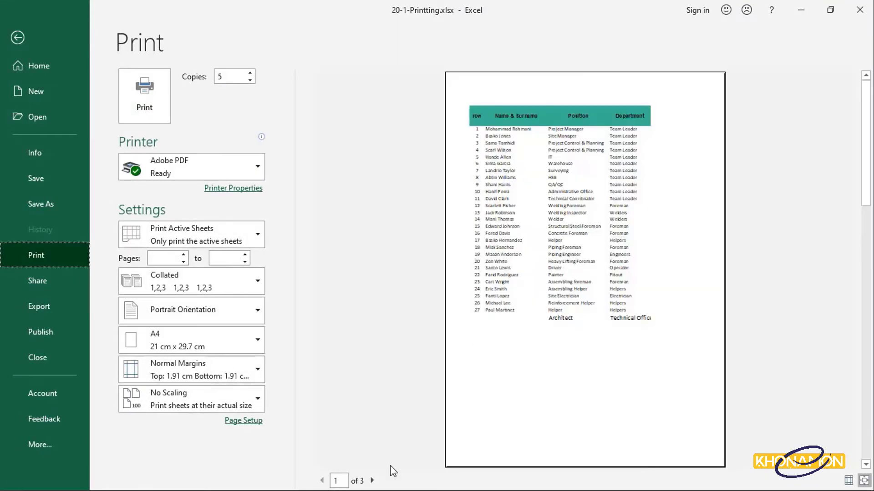
{"action": "left_click", "coordinate": [376, 477]}
{"action": "left_click", "coordinate": [377, 478]}
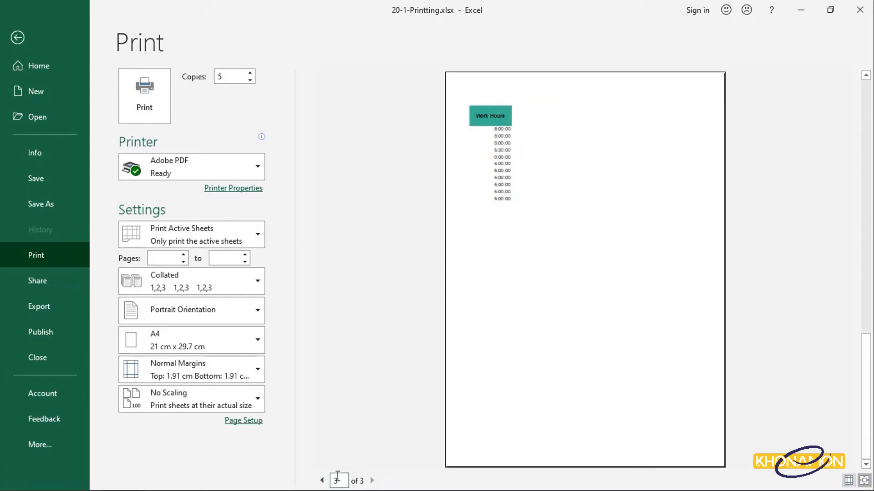
{"action": "left_click", "coordinate": [325, 480]}
{"action": "left_click", "coordinate": [324, 480]}
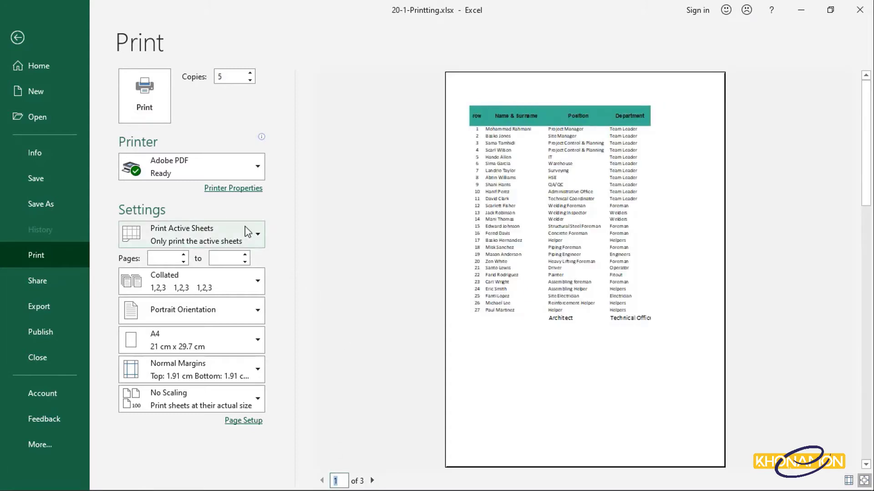
{"action": "left_click", "coordinate": [18, 37]}
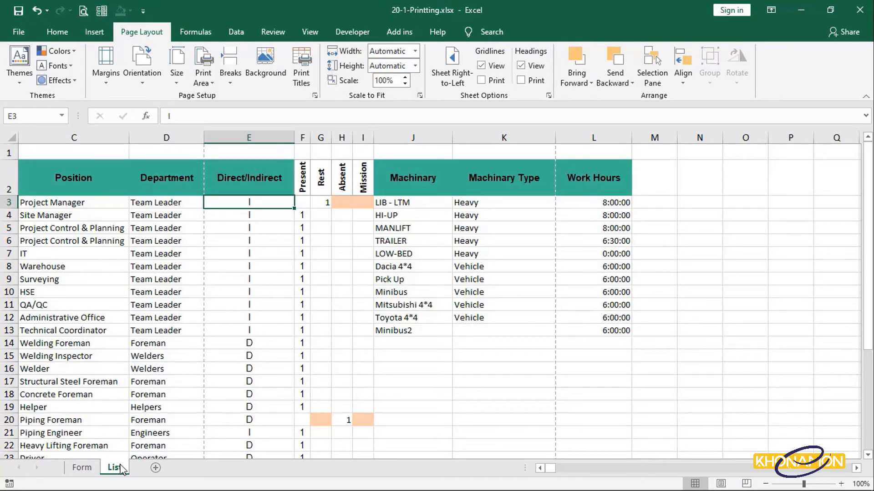
Make the Form sheet active and set its print settings to print the entire workbook.
{"action": "left_click", "coordinate": [92, 462]}
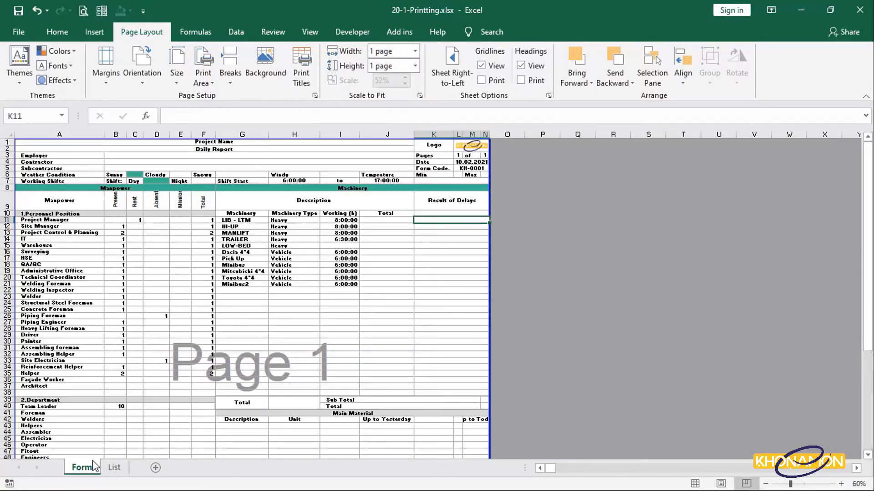
{"action": "left_click", "coordinate": [83, 11]}
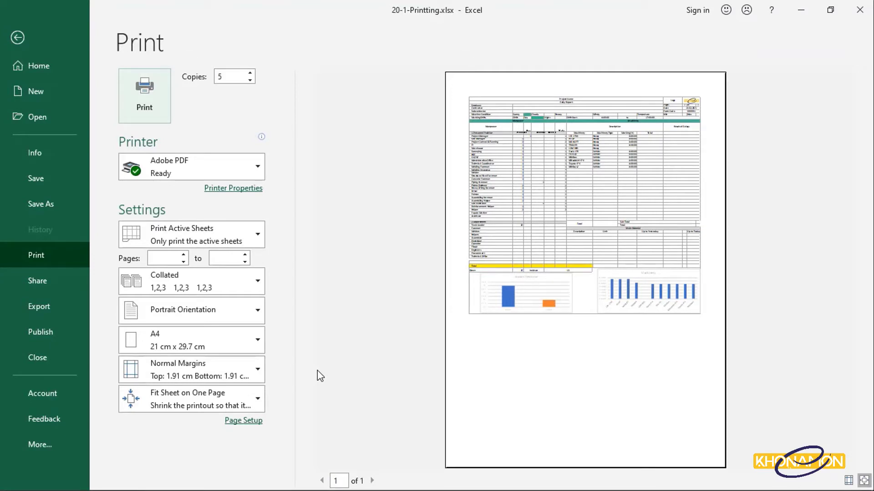
{"action": "left_click", "coordinate": [250, 240]}
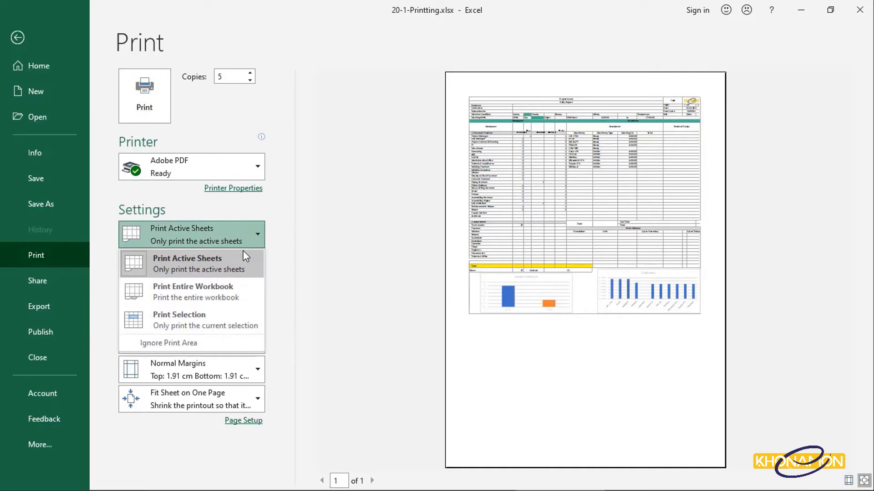
{"action": "left_click", "coordinate": [244, 289]}
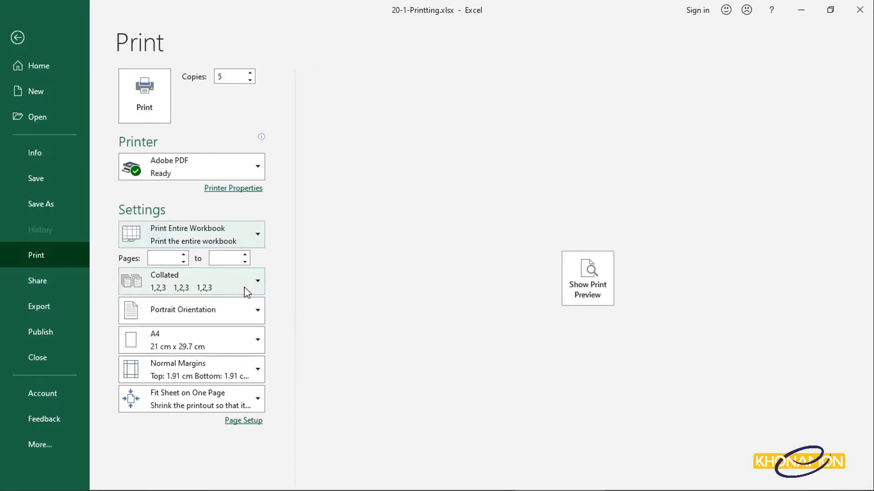
Page through the entire workbook's print preview, check the choices of what to print, and return to the Form sheet.
{"action": "left_click", "coordinate": [568, 289]}
{"action": "left_click", "coordinate": [373, 481]}
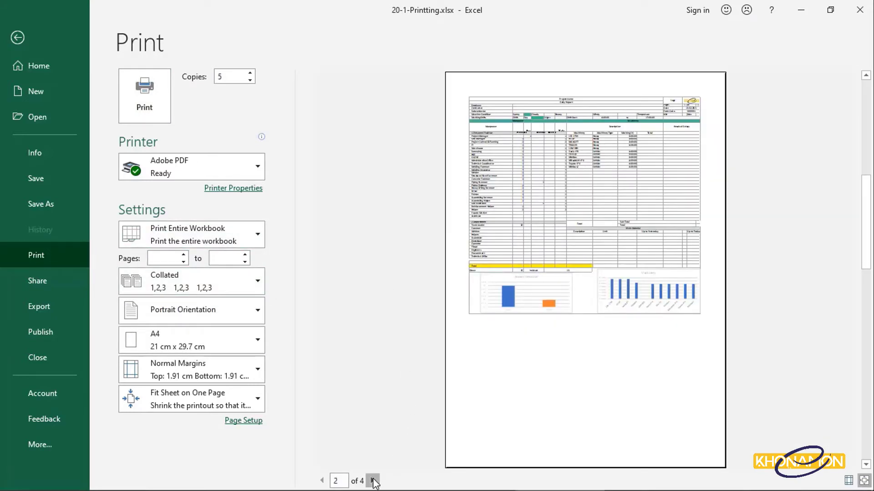
{"action": "left_click", "coordinate": [373, 480]}
{"action": "left_click", "coordinate": [373, 481]}
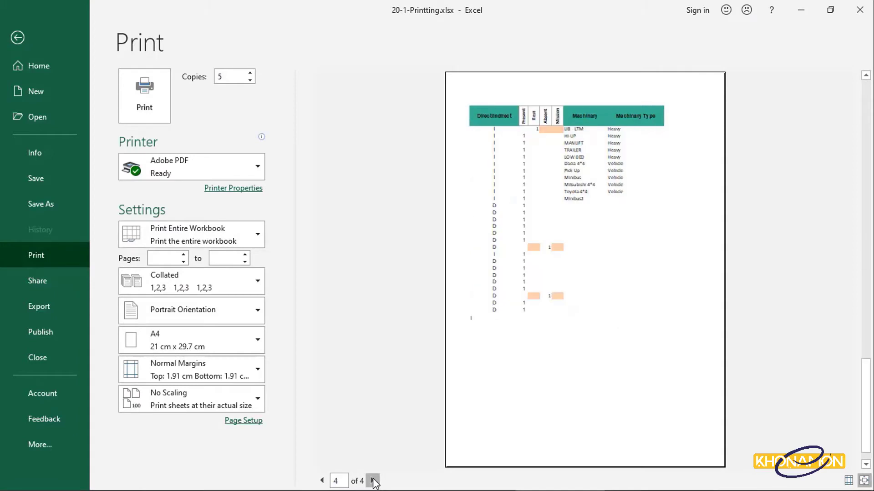
{"action": "left_click", "coordinate": [322, 481]}
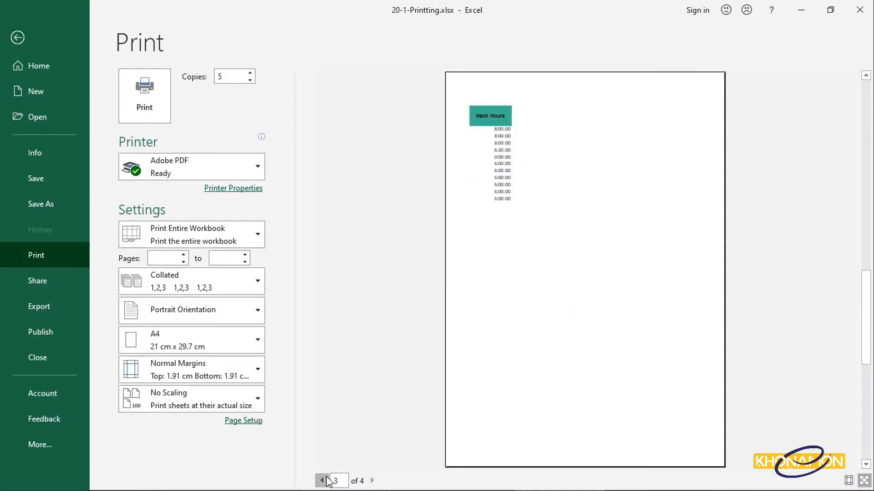
{"action": "left_click", "coordinate": [322, 480]}
{"action": "left_click", "coordinate": [322, 481]}
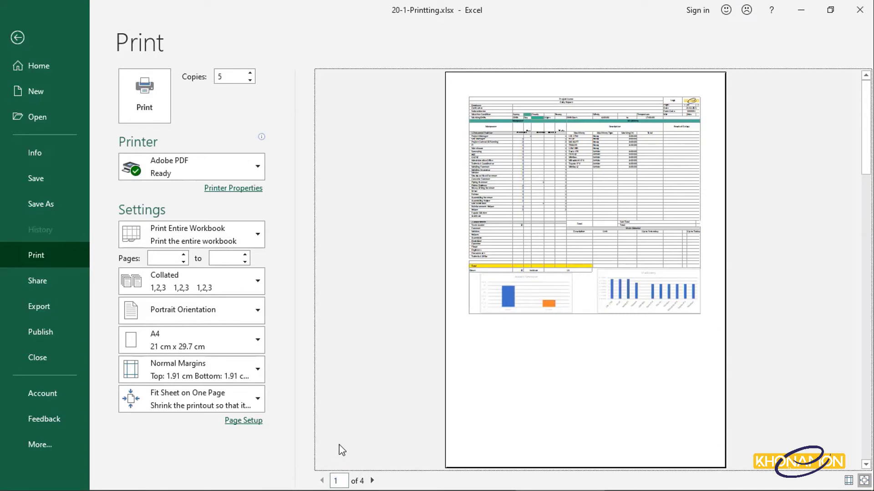
{"action": "left_click", "coordinate": [257, 234]}
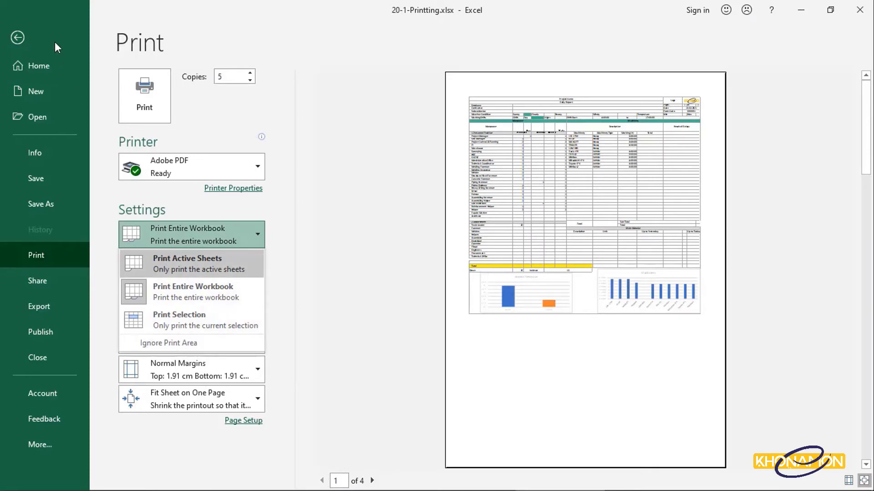
{"action": "key", "text": "Escape"}
{"action": "key", "text": "Escape"}
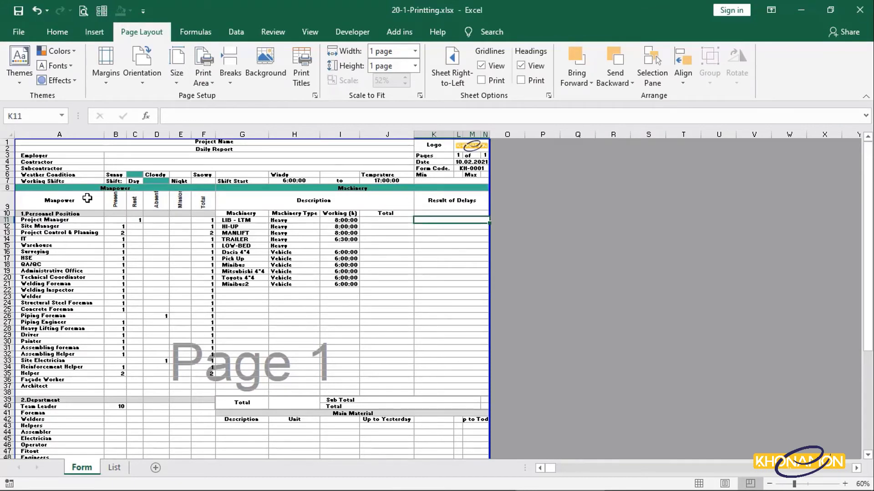
Select the manpower table A9:F38 on the Form sheet, set printing to Print Selection, and preview it.
{"action": "left_click_drag", "start_coordinate": [87, 199], "coordinate": [195, 392]}
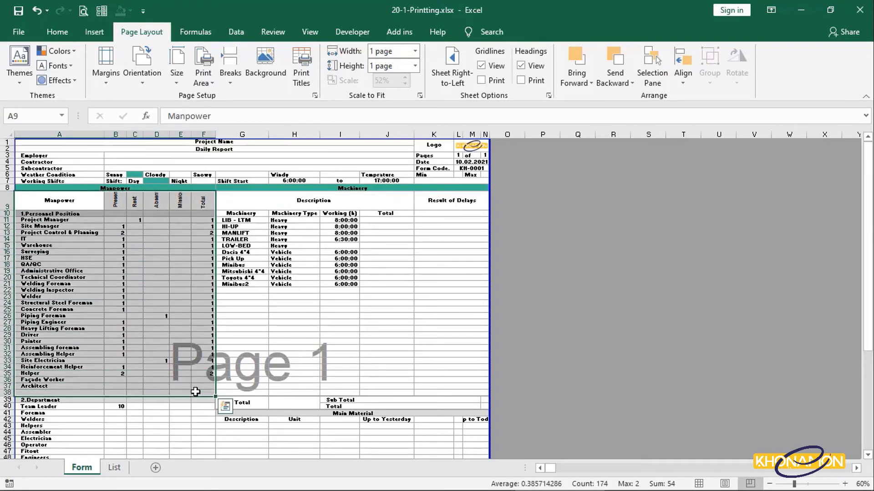
{"action": "left_click", "coordinate": [86, 8]}
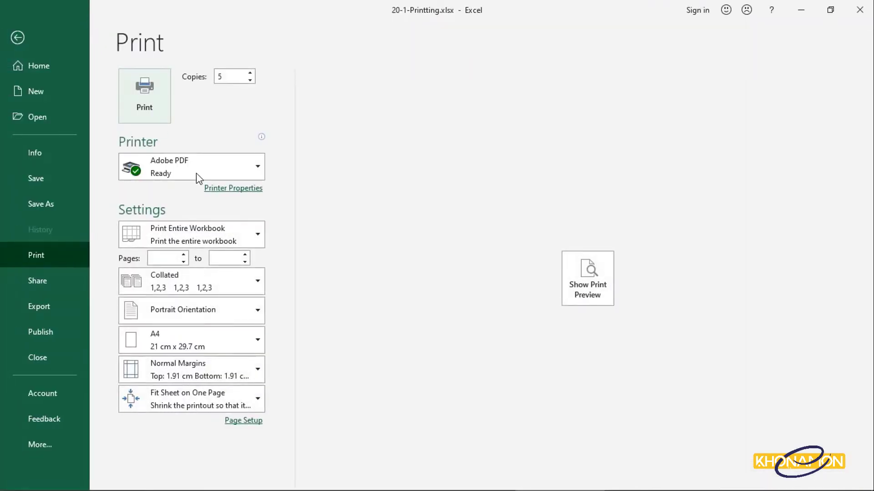
{"action": "left_click", "coordinate": [248, 241]}
{"action": "left_click", "coordinate": [250, 313]}
{"action": "left_click", "coordinate": [578, 288]}
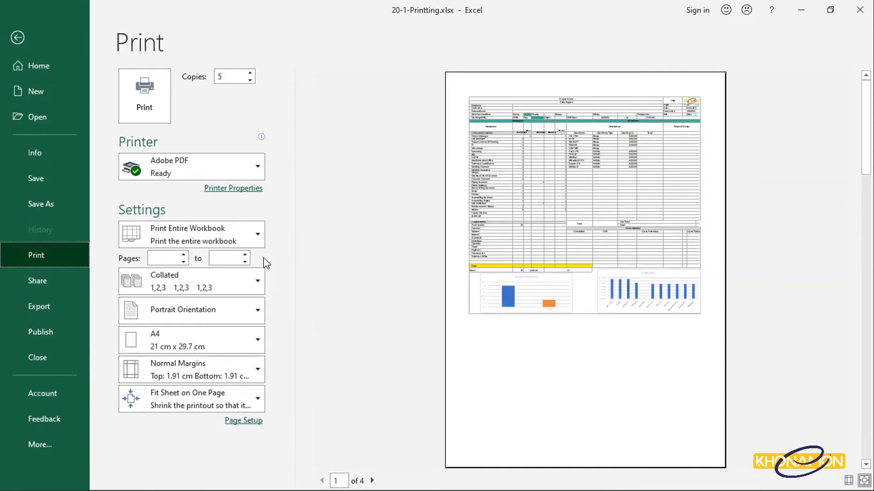
Limit the printed page range to pages 3 to 5.
{"action": "left_click", "coordinate": [164, 259]}
{"action": "type", "text": "3"}
{"action": "left_click", "coordinate": [219, 258]}
{"action": "type", "text": "5"}
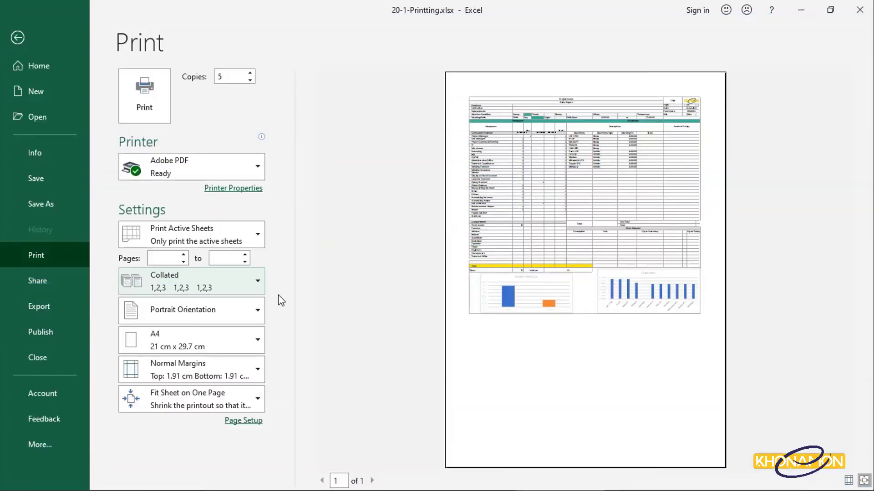
Open the collation choices in the print settings.
{"action": "left_click", "coordinate": [258, 283]}
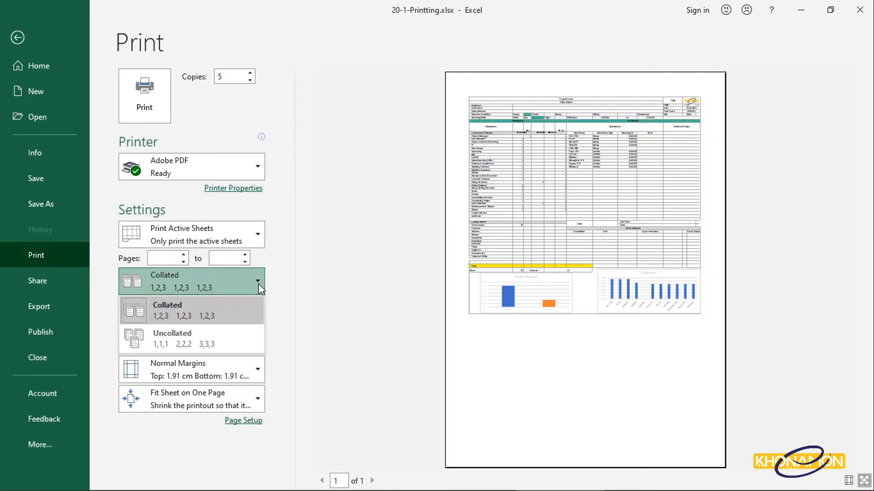